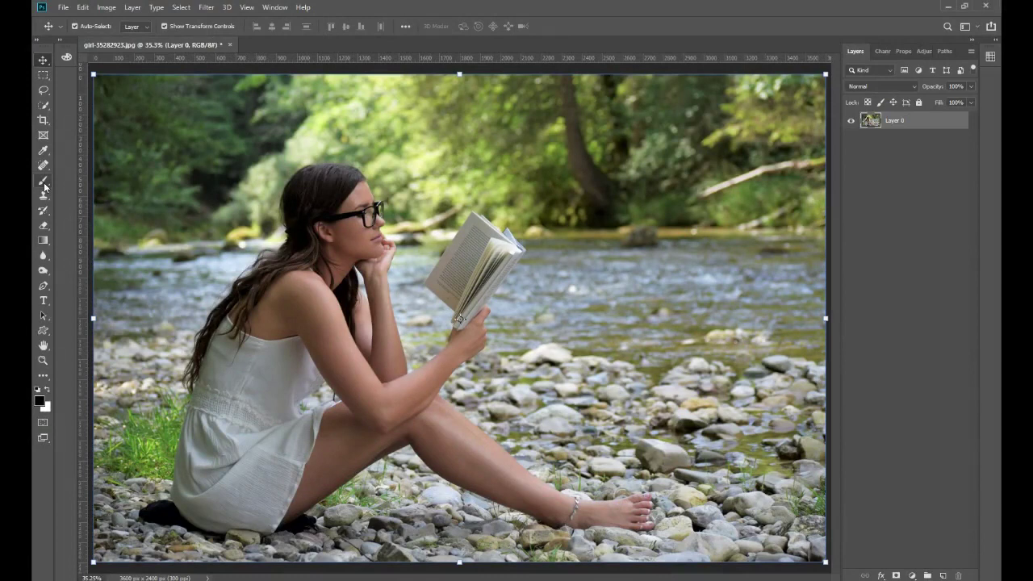
Step: Select the Quick Selection tool from the toolbar
{"action": "left_click", "coordinate": [43, 106]}
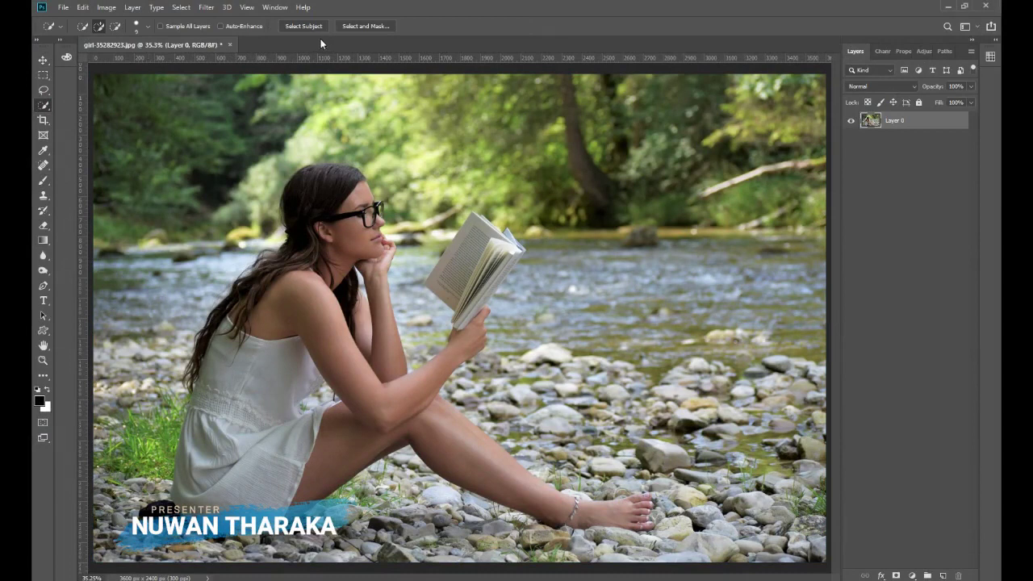
Step: Run Select Subject to auto-select the woman and her book
{"action": "left_click", "coordinate": [313, 30]}
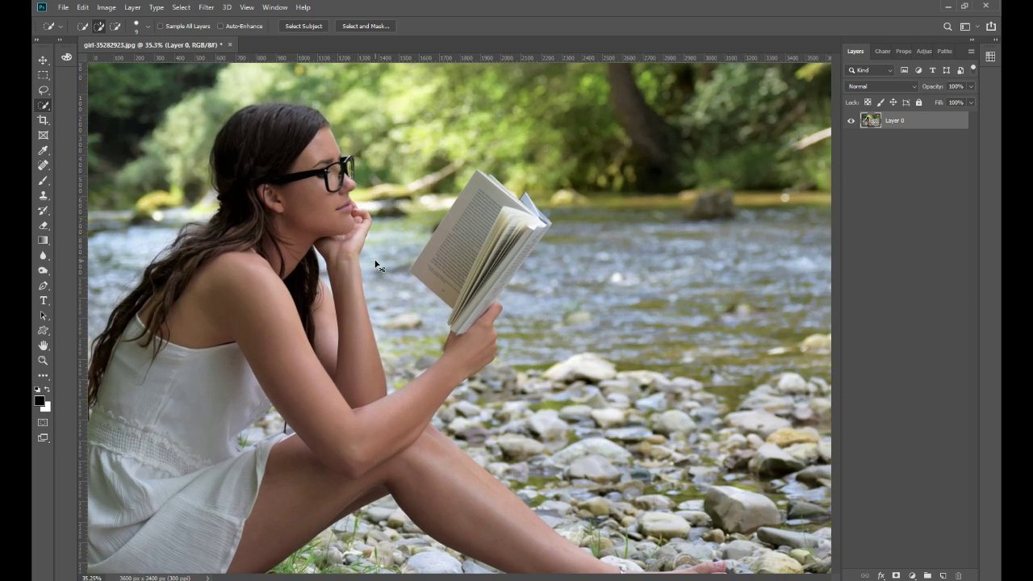
{"action": "key", "text": "ctrl+1"}
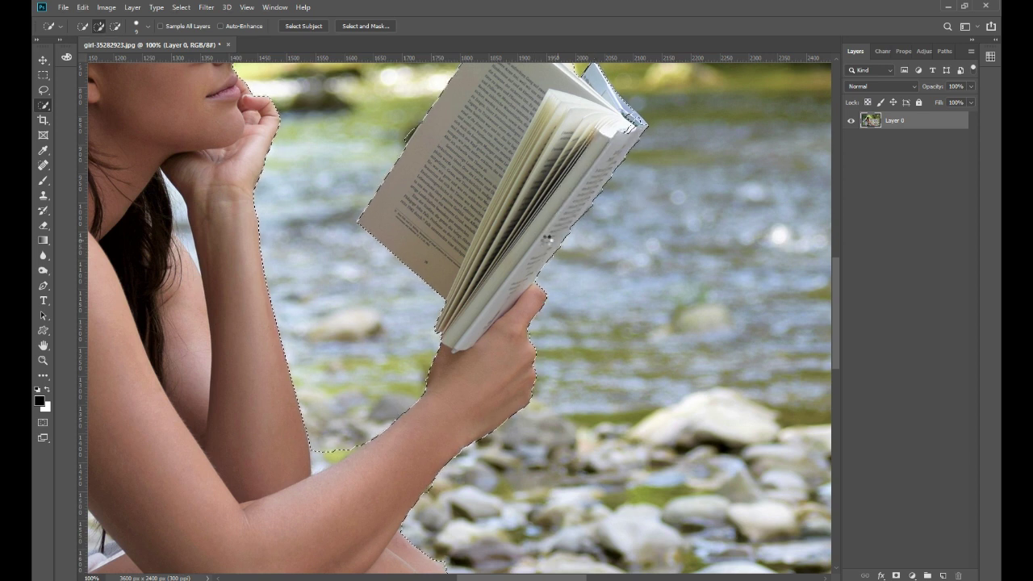
{"action": "scroll", "coordinate": [549, 249], "scroll_direction": "up", "scroll_amount": 5}
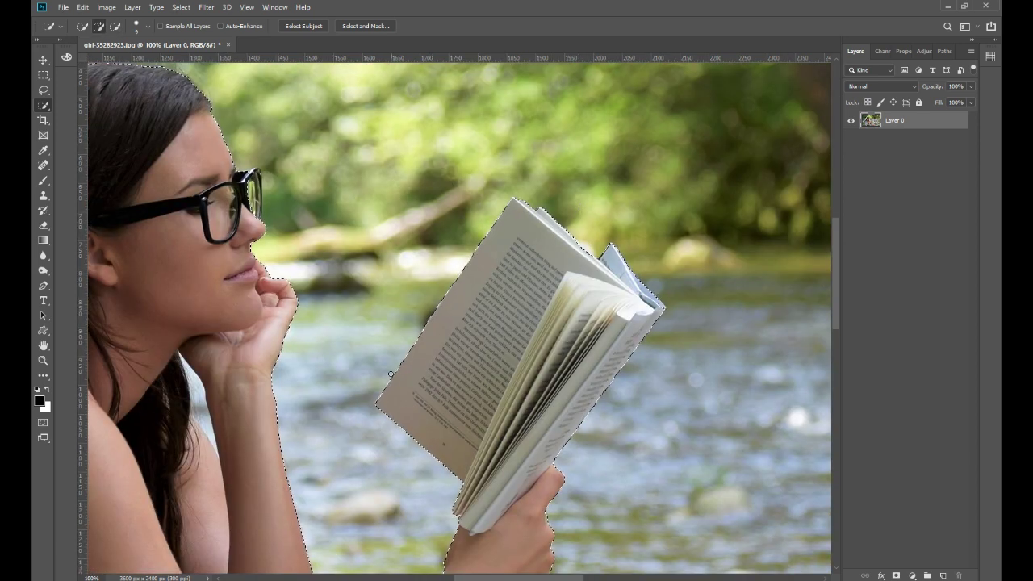
{"action": "scroll", "coordinate": [256, 184], "scroll_direction": "left", "scroll_amount": 5}
{"action": "scroll", "coordinate": [257, 184], "scroll_direction": "down", "scroll_amount": 2}
{"action": "scroll", "coordinate": [546, 473], "scroll_direction": "down", "scroll_amount": 4}
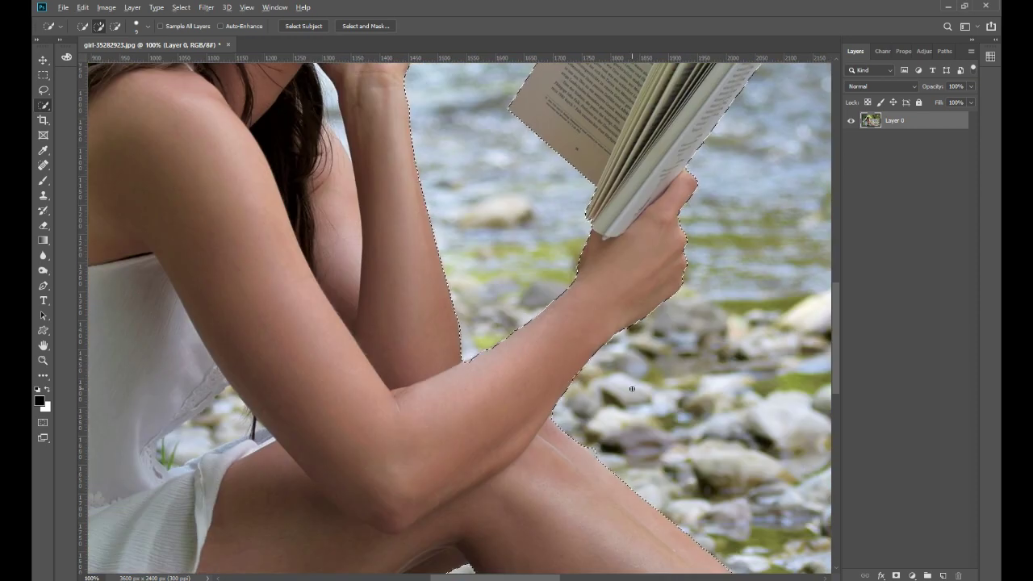
{"action": "scroll", "coordinate": [426, 335], "scroll_direction": "up", "scroll_amount": 5}
{"action": "scroll", "coordinate": [484, 387], "scroll_direction": "down", "scroll_amount": 9}
{"action": "scroll", "coordinate": [484, 388], "scroll_direction": "left", "scroll_amount": 4}
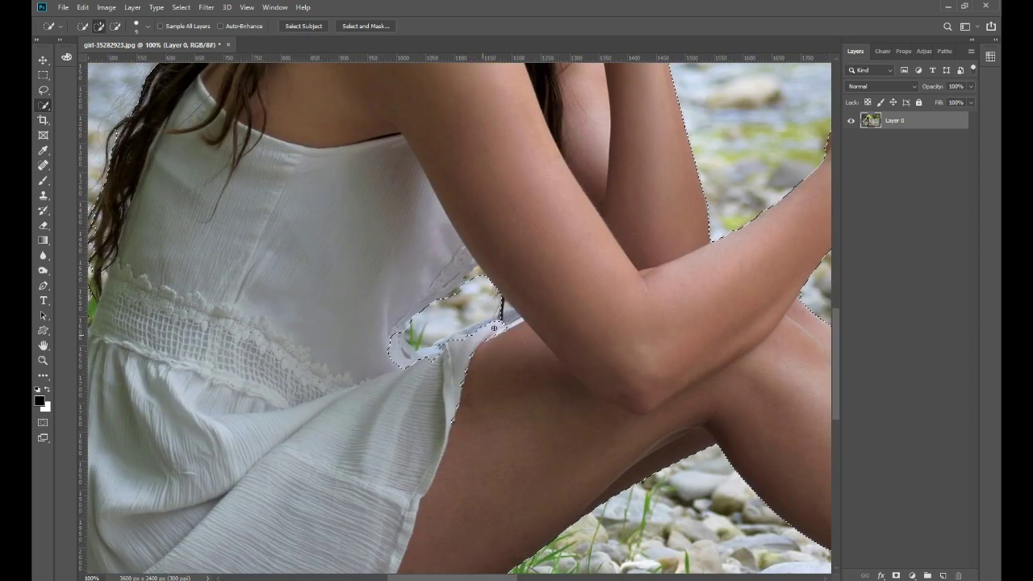
{"action": "scroll", "coordinate": [431, 439], "scroll_direction": "down", "scroll_amount": 5}
{"action": "scroll", "coordinate": [431, 438], "scroll_direction": "left", "scroll_amount": 5}
{"action": "scroll", "coordinate": [431, 438], "scroll_direction": "down", "scroll_amount": 3}
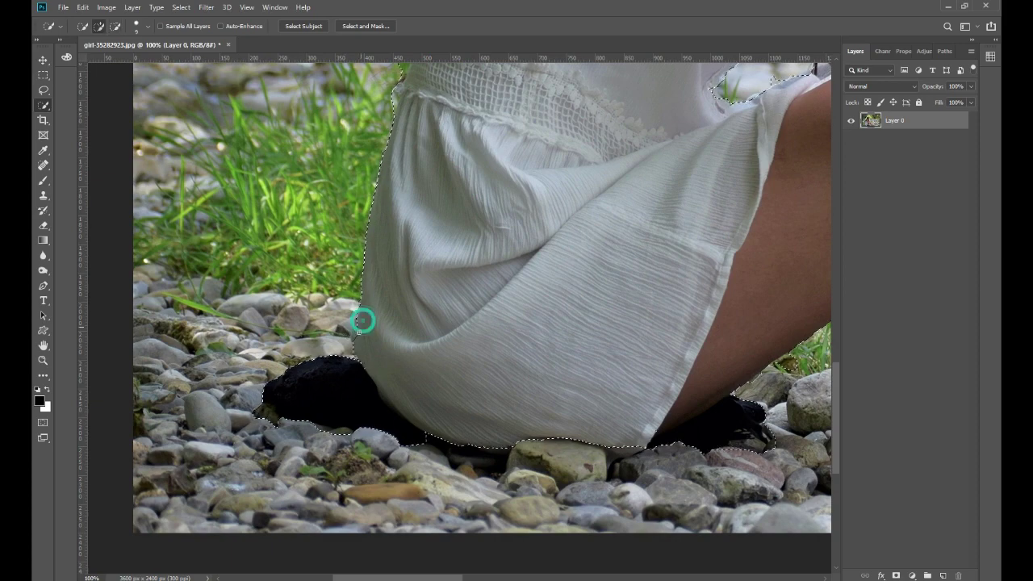
{"action": "scroll", "coordinate": [362, 318], "scroll_direction": "right", "scroll_amount": 5}
{"action": "scroll", "coordinate": [484, 416], "scroll_direction": "right", "scroll_amount": 5}
{"action": "key", "text": "ctrl+0"}
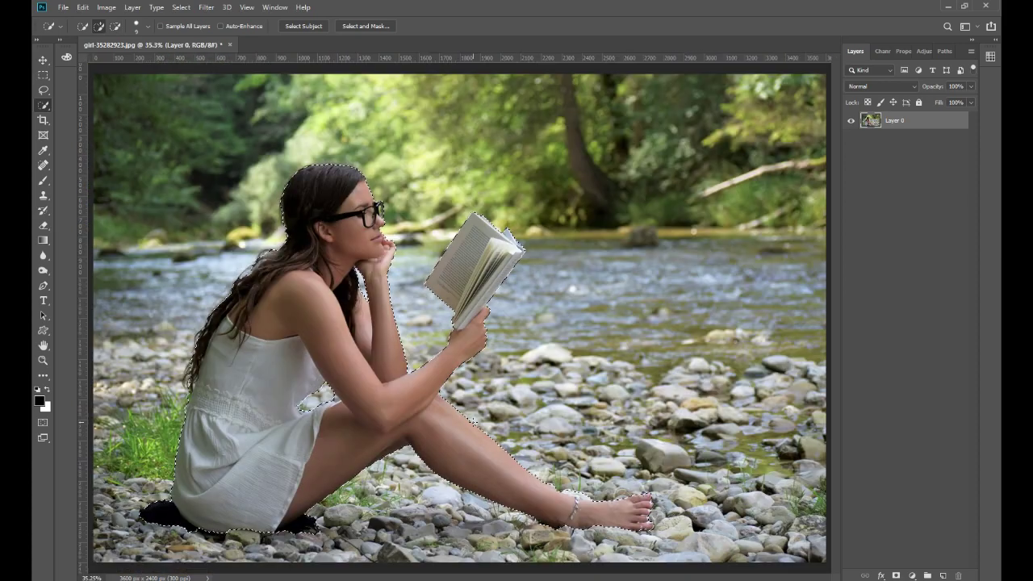
Step: Open Select and Mask and zoom in on the woman's head
{"action": "left_click", "coordinate": [374, 29]}
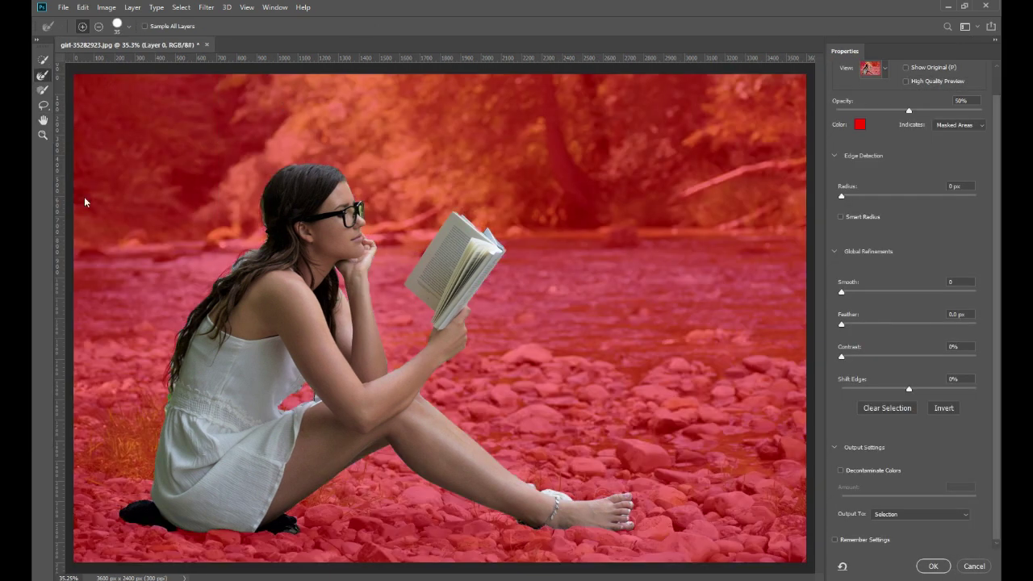
{"action": "key", "text": "ctrl+plus"}
{"action": "key", "text": "ctrl+plus"}
{"action": "mouse_move", "coordinate": [148, 105]}
{"action": "left_mouse_down"}
{"action": "mouse_move", "coordinate": [477, 322]}
{"action": "mouse_move", "coordinate": [452, 226]}
{"action": "left_mouse_up"}
{"action": "key", "text": "ctrl+plus"}
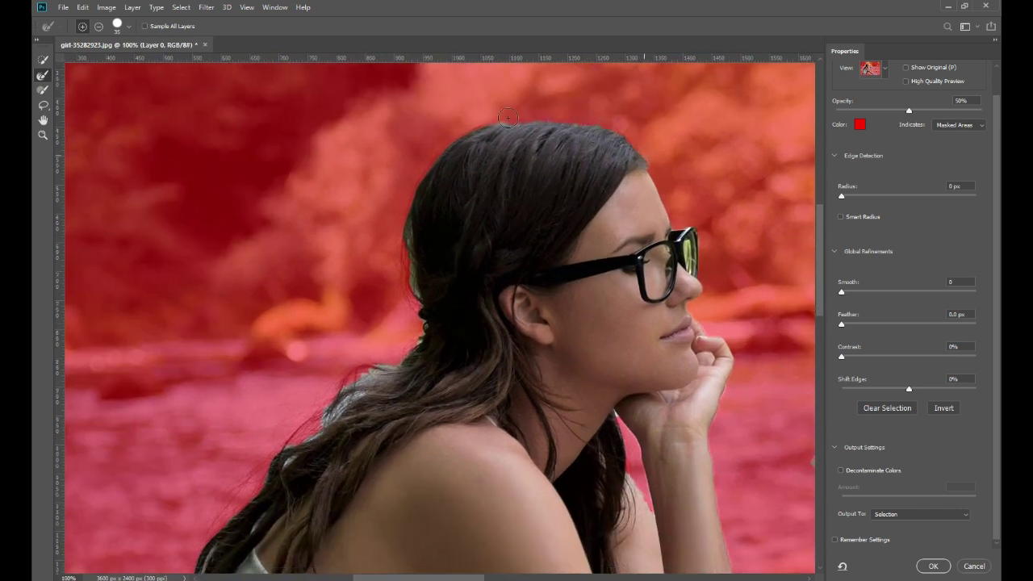
Step: Refine the mask edge along the top of the hair, the ponytail and down her back
{"action": "left_click_drag", "start_coordinate": [508, 117], "coordinate": [407, 212]}
{"action": "left_click_drag", "start_coordinate": [401, 267], "coordinate": [443, 294]}
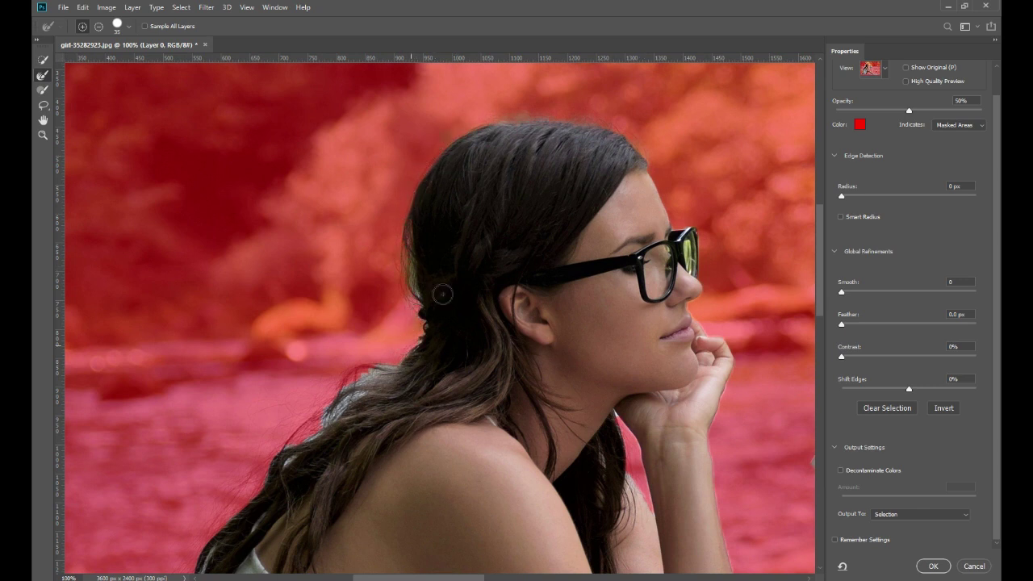
{"action": "mouse_move", "coordinate": [439, 342]}
{"action": "left_mouse_down"}
{"action": "mouse_move", "coordinate": [525, 191]}
{"action": "mouse_move", "coordinate": [456, 238]}
{"action": "left_mouse_up"}
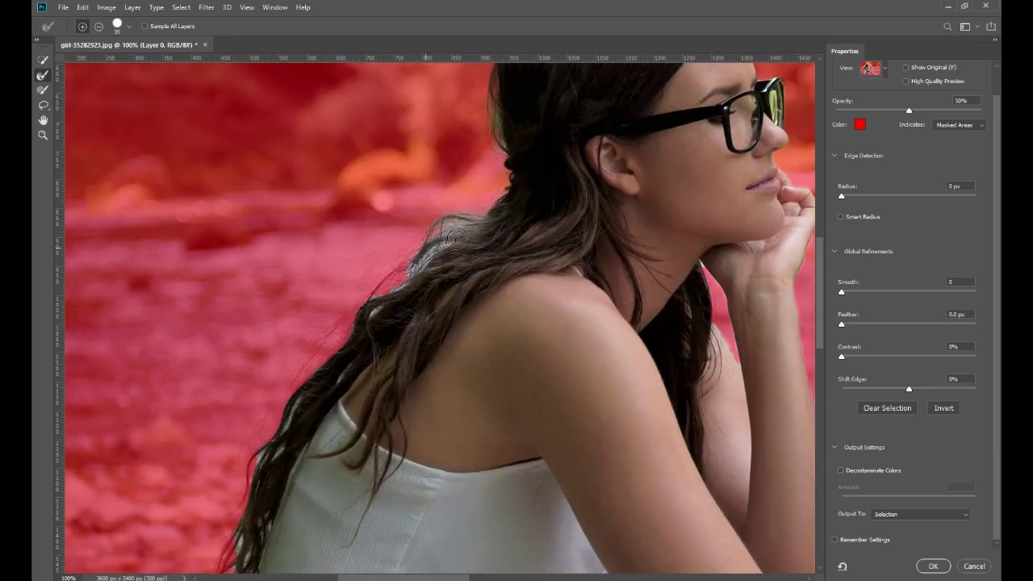
{"action": "mouse_move", "coordinate": [412, 281]}
{"action": "left_mouse_down"}
{"action": "mouse_move", "coordinate": [484, 212]}
{"action": "mouse_move", "coordinate": [468, 208]}
{"action": "mouse_move", "coordinate": [362, 314]}
{"action": "mouse_move", "coordinate": [309, 432]}
{"action": "left_mouse_up"}
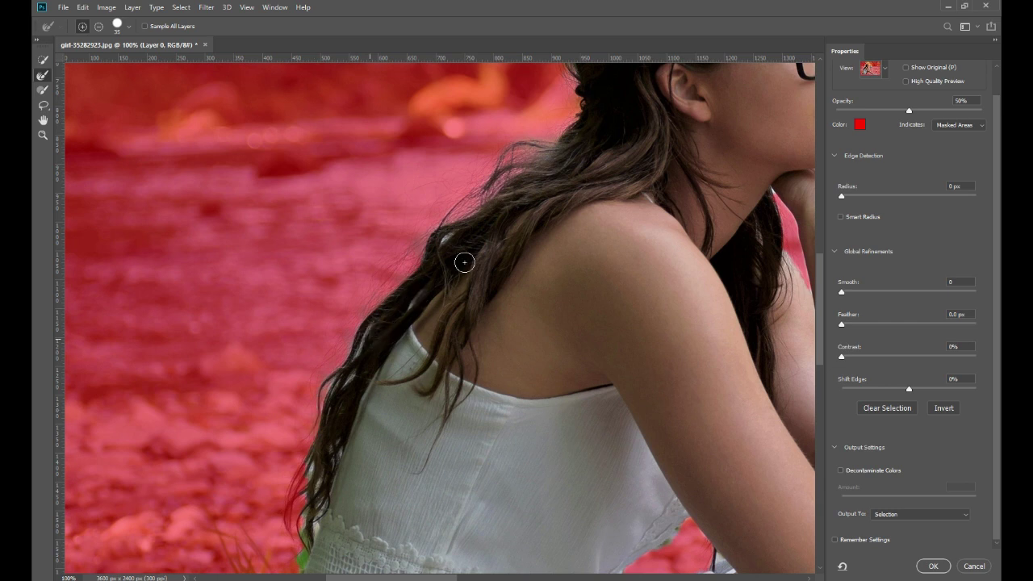
Step: Refine the loose hair strands over her shoulder and beside the dress with a 35 px brush
{"action": "key", "text": "bracketleft"}
{"action": "key", "text": "bracketleft"}
{"action": "key", "text": "bracketleft"}
{"action": "key", "text": "bracketright"}
{"action": "key", "text": "bracketright"}
{"action": "key", "text": "bracketright"}
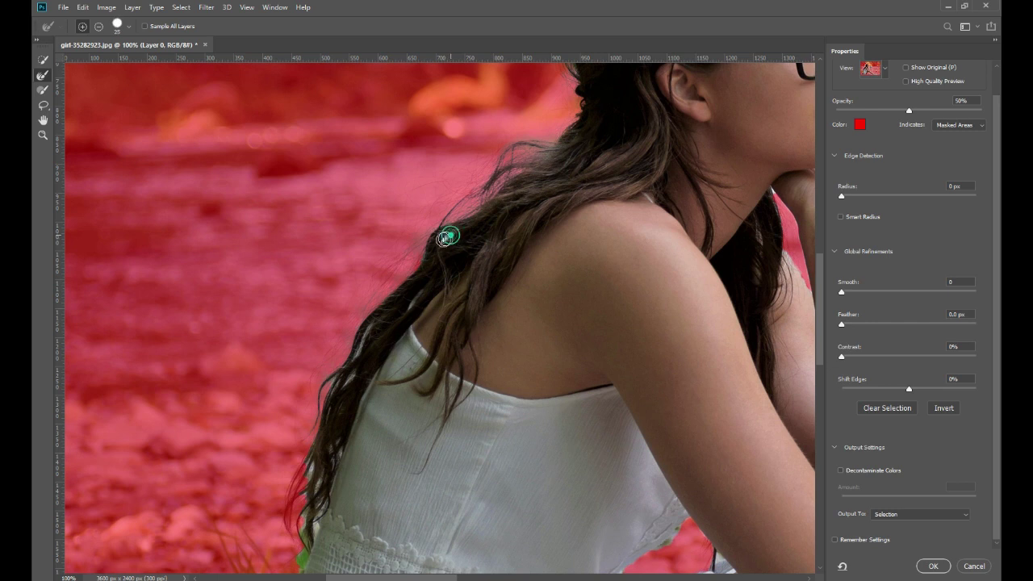
{"action": "key", "text": "ctrl+plus"}
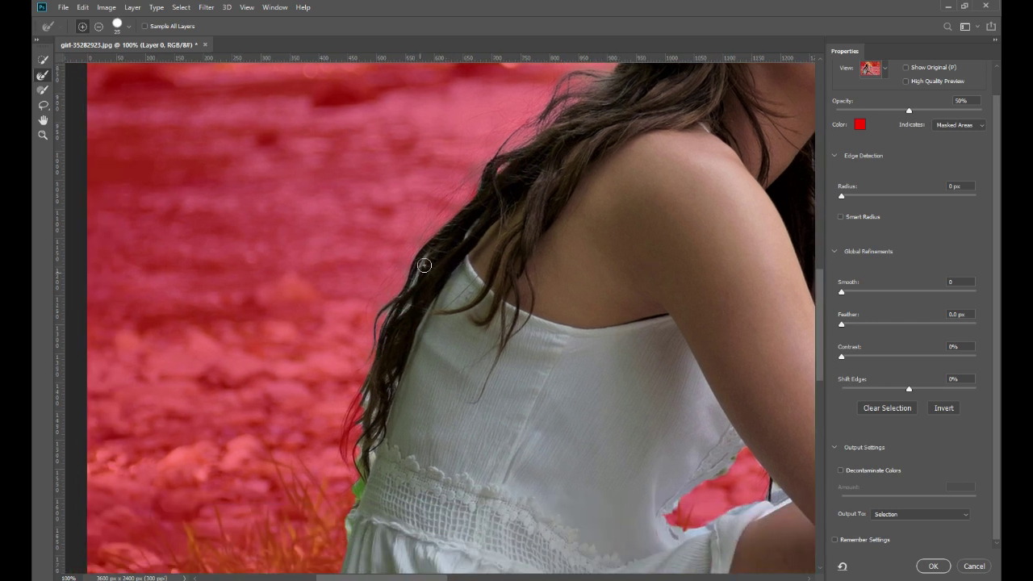
{"action": "scroll", "coordinate": [370, 336], "scroll_direction": "down", "scroll_amount": 2}
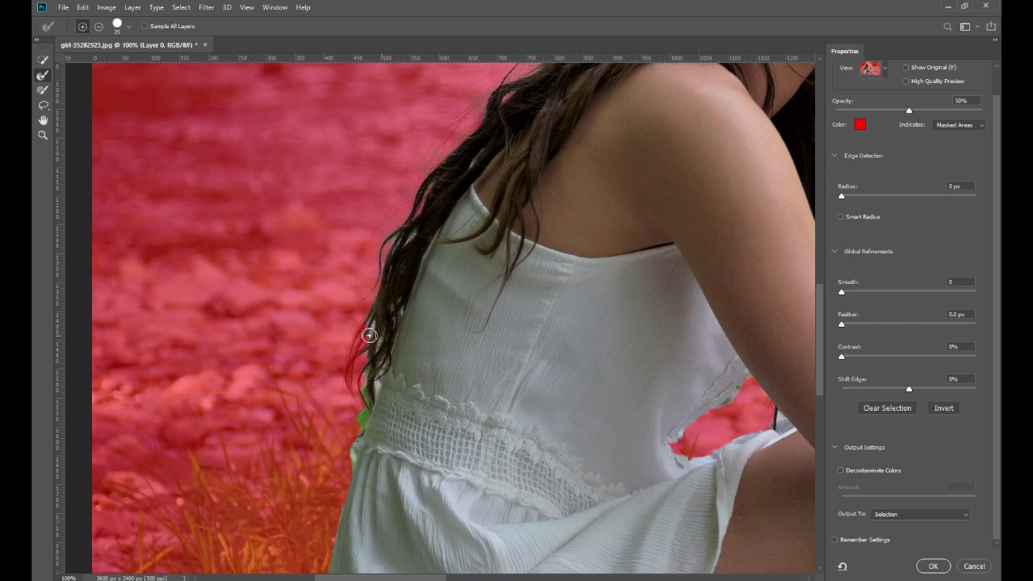
{"action": "left_click_drag", "start_coordinate": [345, 374], "coordinate": [366, 326]}
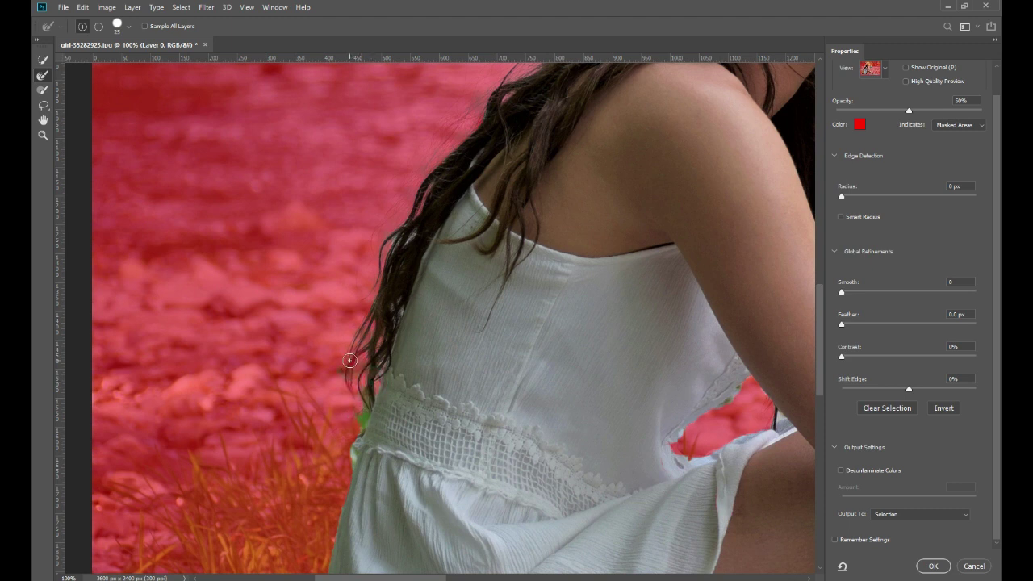
{"action": "left_click_drag", "start_coordinate": [406, 231], "coordinate": [388, 255]}
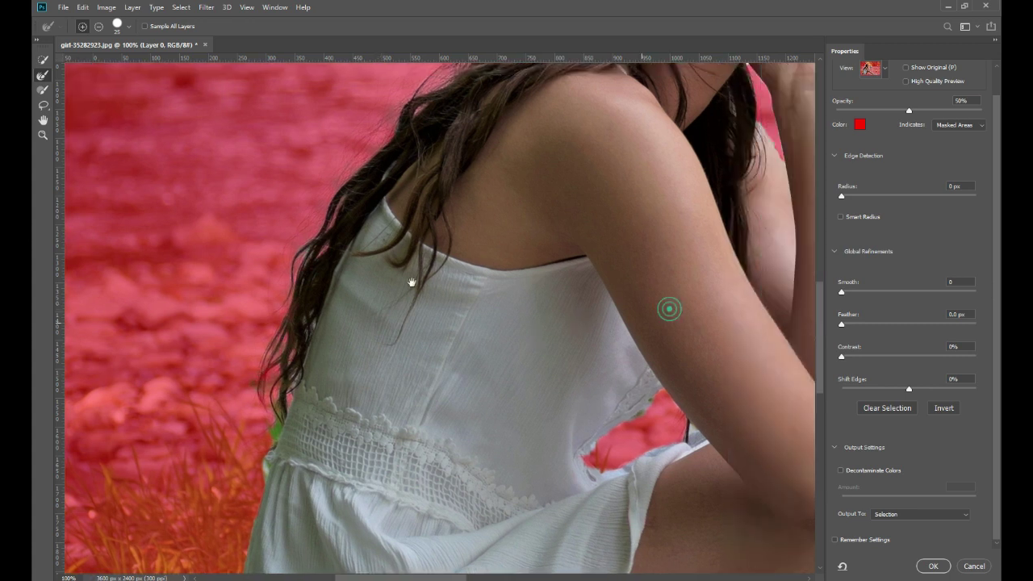
Step: Touch up edges along her arm, head and book with a 15 px brush, then fit the image
{"action": "left_click_drag", "start_coordinate": [669, 307], "coordinate": [436, 327]}
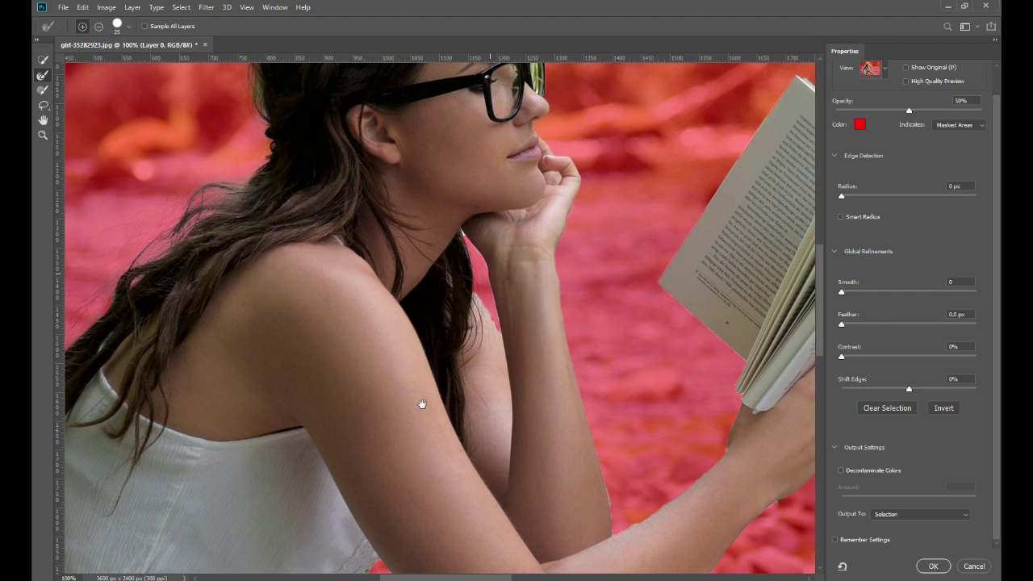
{"action": "left_click_drag", "start_coordinate": [506, 185], "coordinate": [422, 403]}
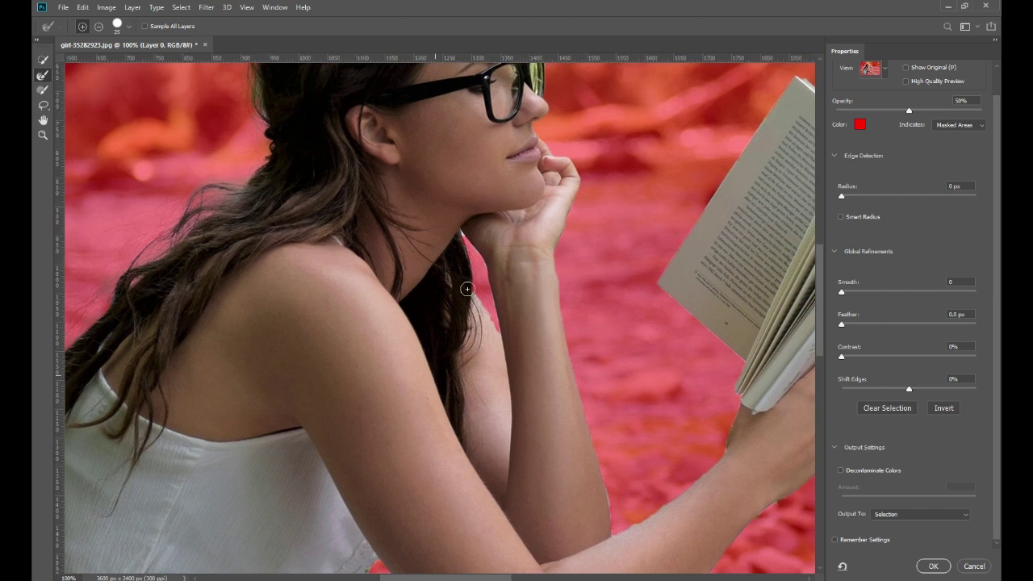
{"action": "key", "text": "bracketleft"}
{"action": "key", "text": "bracketleft"}
{"action": "key", "text": "bracketright"}
{"action": "key", "text": "ctrl+0"}
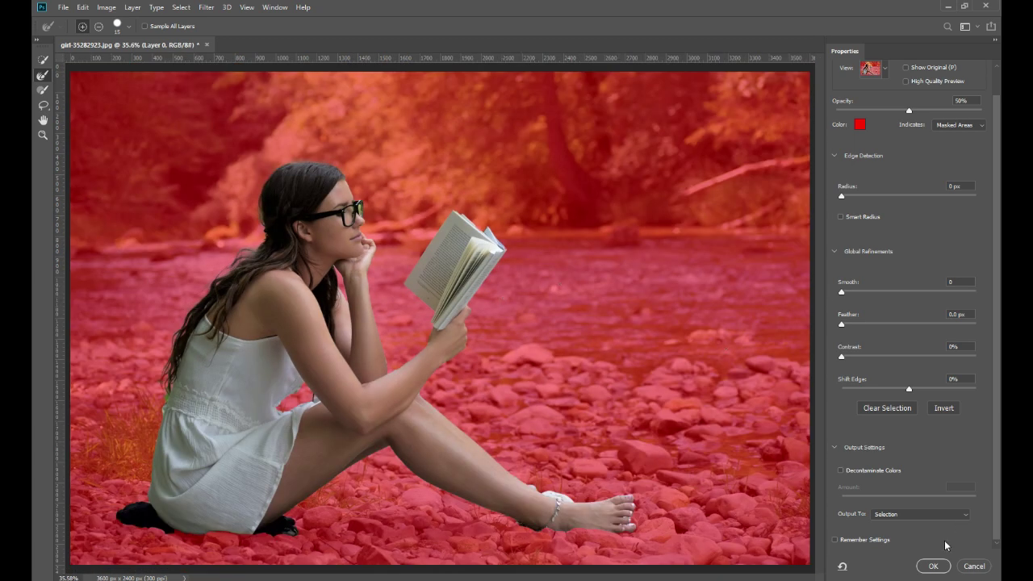
Step: Output to a new layer with layer mask, hide Layer 0, and view the mask alone
{"action": "left_click", "coordinate": [963, 518]}
{"action": "left_click", "coordinate": [921, 550]}
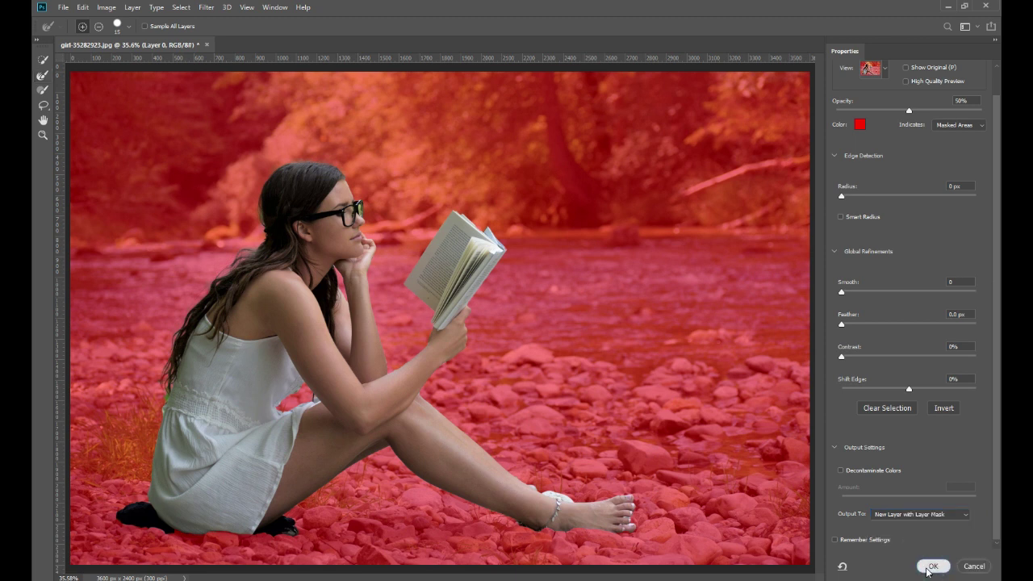
{"action": "left_click", "coordinate": [931, 567]}
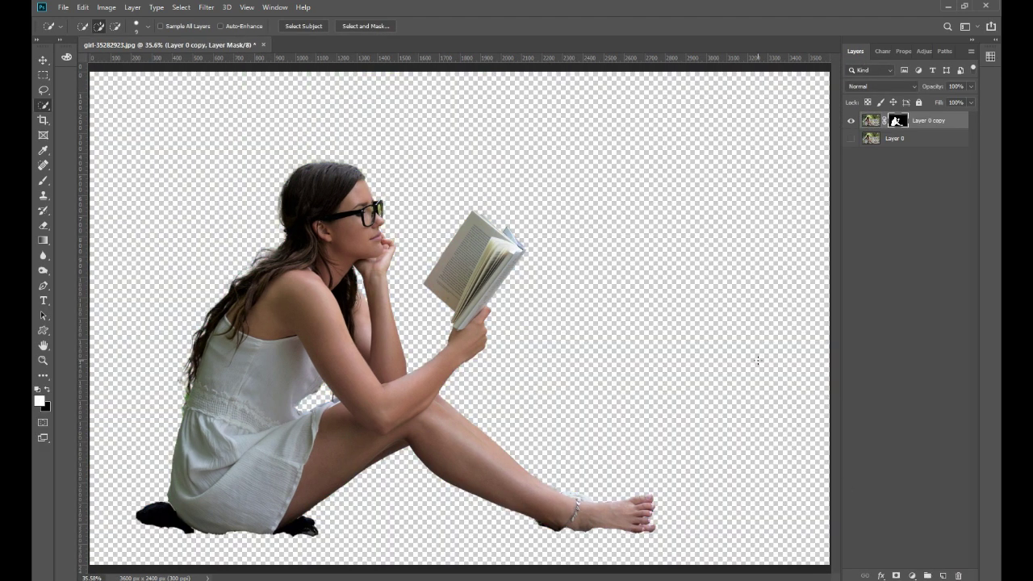
{"action": "left_click", "coordinate": [850, 139]}
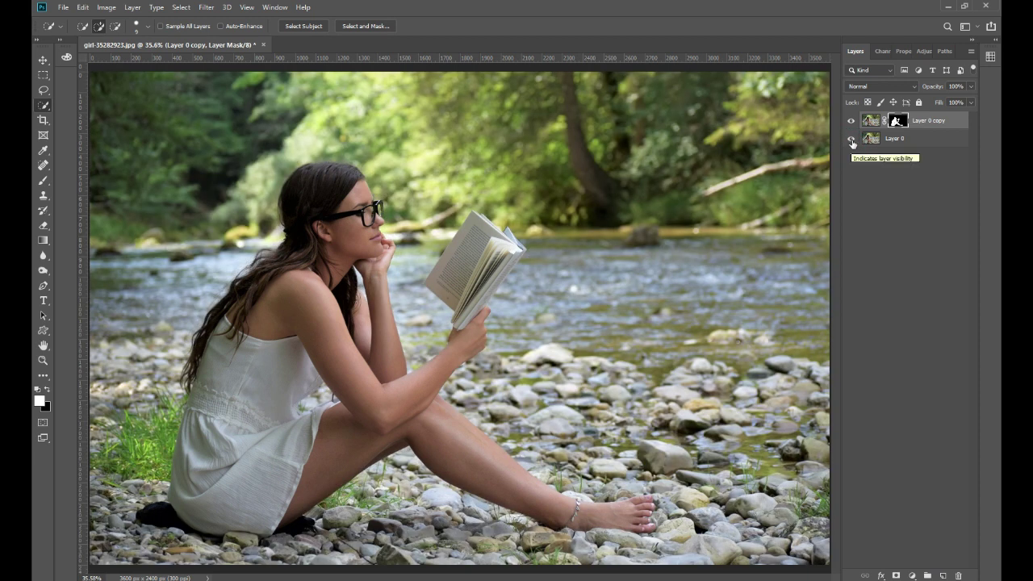
{"action": "left_click", "coordinate": [850, 138]}
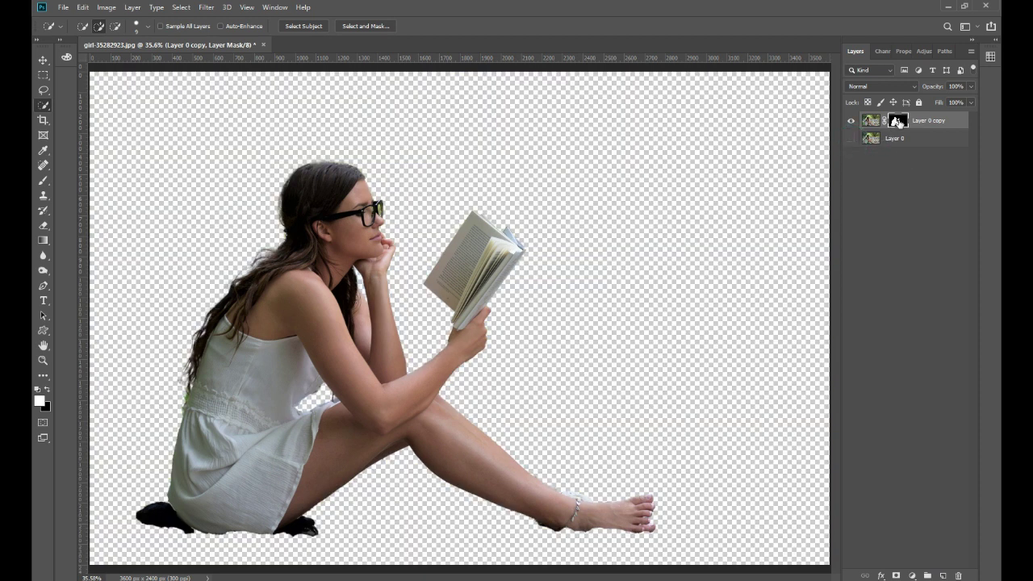
{"action": "left_click", "coordinate": [899, 122]}
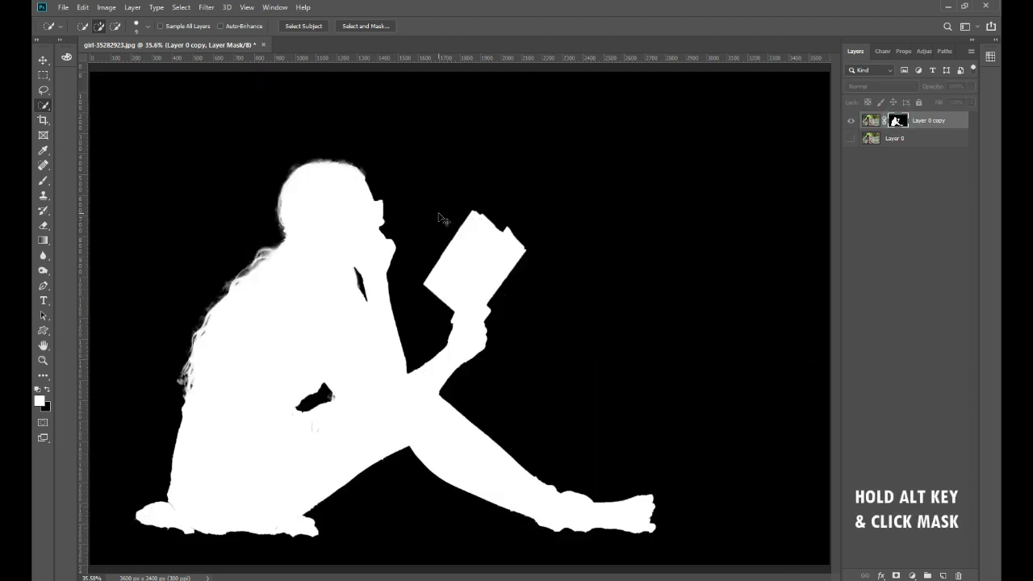
Step: Zoom in on the mask and set the Brush tool to Soft Light mode
{"action": "key", "text": "ctrl+plus"}
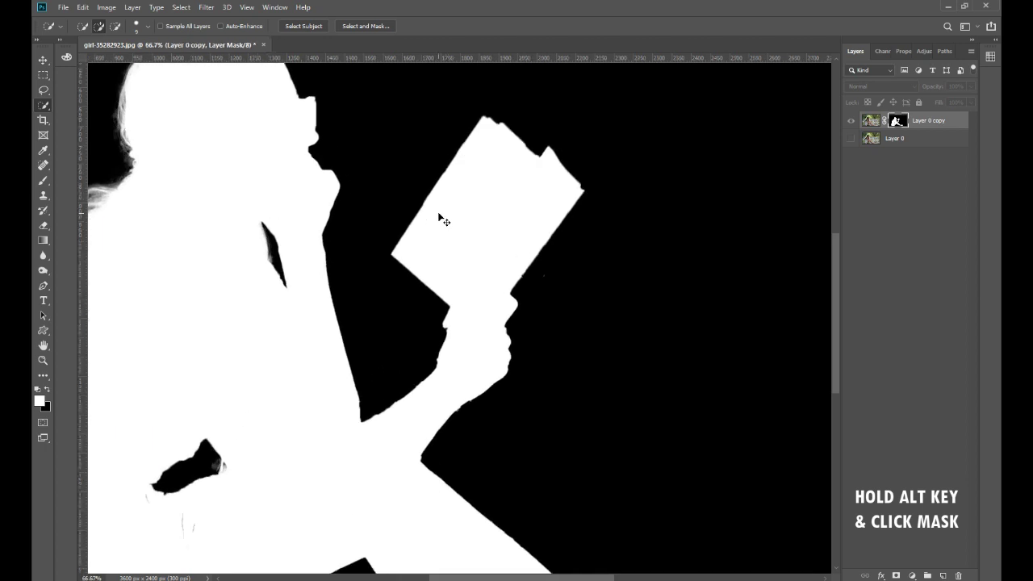
{"action": "left_click", "coordinate": [43, 150]}
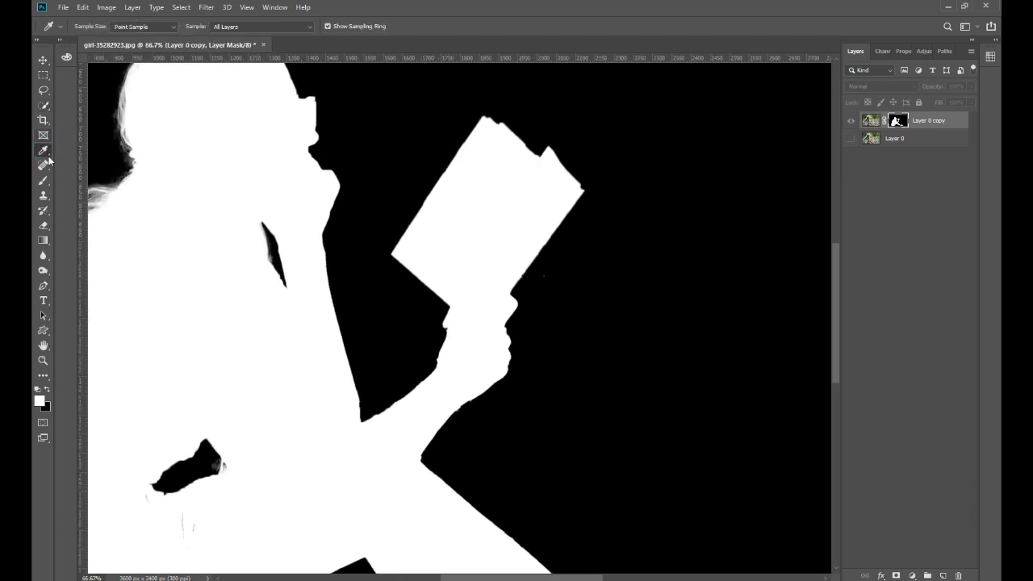
{"action": "left_click", "coordinate": [42, 180]}
{"action": "left_click", "coordinate": [209, 29]}
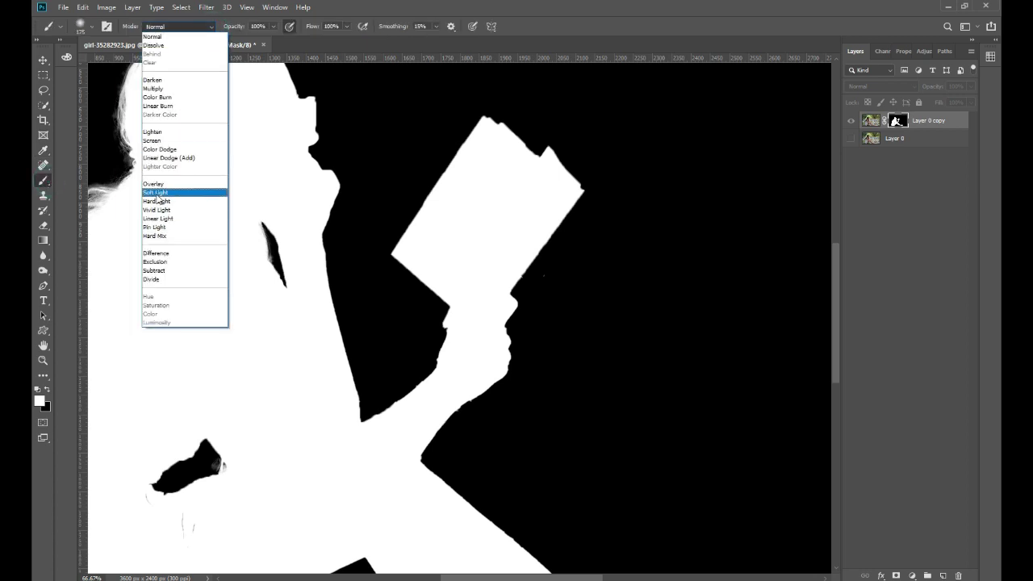
{"action": "left_click", "coordinate": [156, 192]}
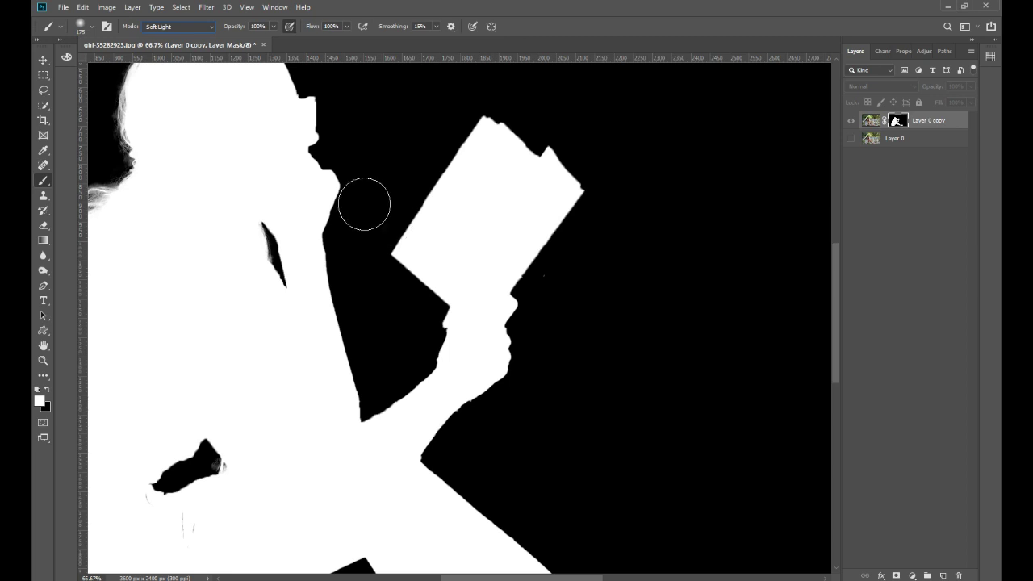
Step: Brighten the mask with a 90 px white brush along the hair edge and top of the head
{"action": "left_click_drag", "start_coordinate": [224, 177], "coordinate": [462, 236]}
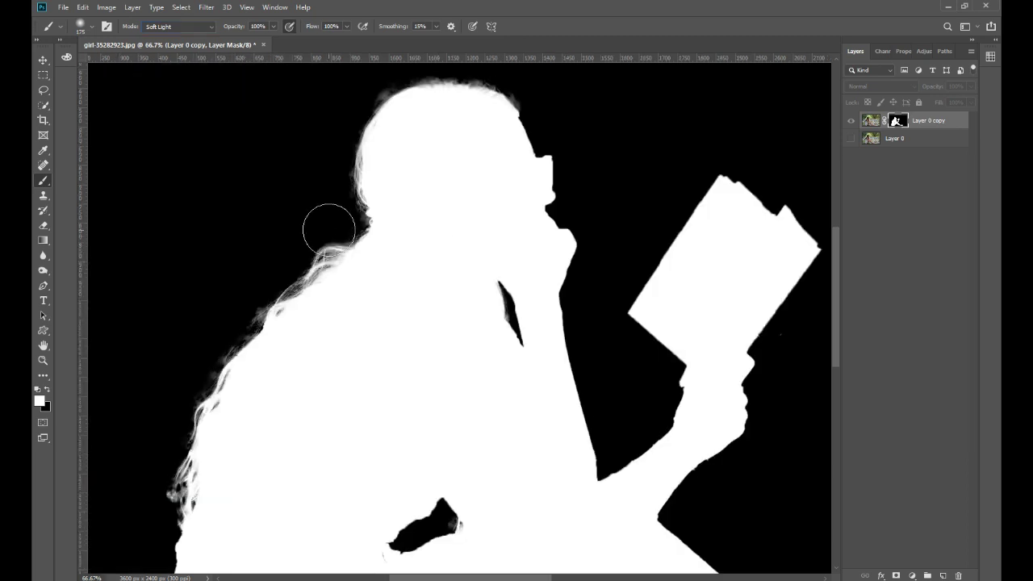
{"action": "key", "text": "bracketleft"}
{"action": "key", "text": "bracketleft"}
{"action": "key", "text": "bracketleft"}
{"action": "key", "text": "bracketleft"}
{"action": "key", "text": "bracketleft"}
{"action": "key", "text": "bracketleft"}
{"action": "key", "text": "bracketleft"}
{"action": "mouse_move", "coordinate": [361, 224]}
{"action": "left_mouse_down"}
{"action": "mouse_move", "coordinate": [293, 299]}
{"action": "mouse_move", "coordinate": [386, 237]}
{"action": "mouse_move", "coordinate": [301, 380]}
{"action": "left_mouse_up"}
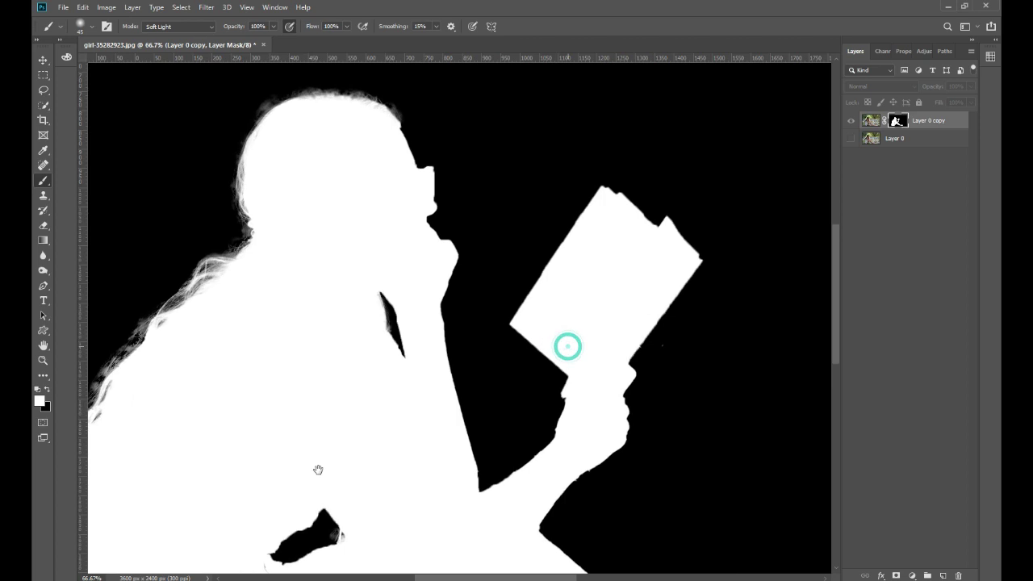
{"action": "mouse_move", "coordinate": [385, 106]}
{"action": "left_mouse_down"}
{"action": "mouse_move", "coordinate": [311, 103]}
{"action": "mouse_move", "coordinate": [243, 144]}
{"action": "left_mouse_up"}
{"action": "left_click", "coordinate": [288, 99]}
{"action": "left_click_drag", "start_coordinate": [579, 332], "coordinate": [449, 227]}
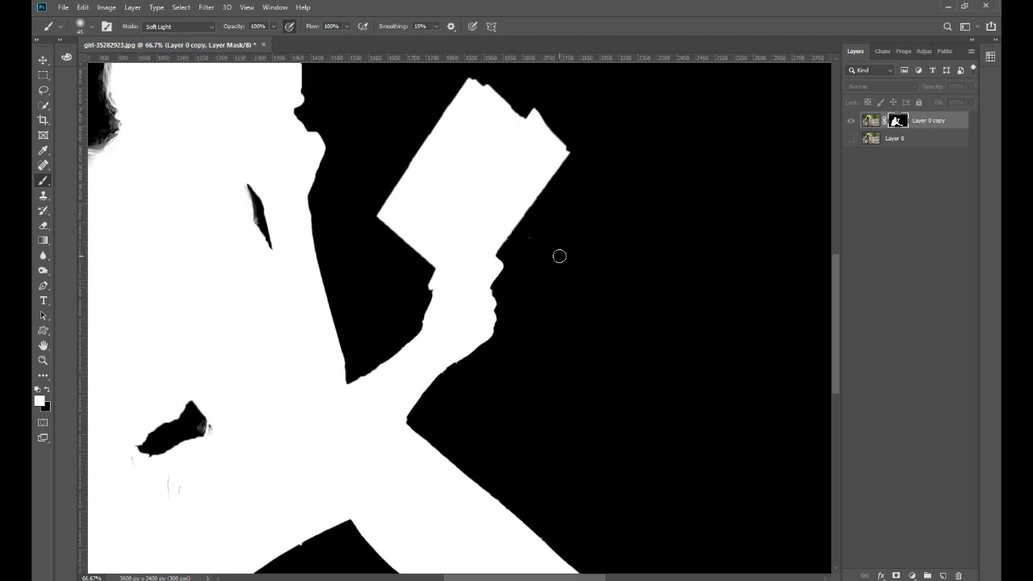
Step: Paint black to darken the fuzzy mask edges around the head and shoulders
{"action": "left_click", "coordinate": [46, 391]}
{"action": "mouse_move", "coordinate": [505, 441]}
{"action": "left_mouse_down"}
{"action": "mouse_move", "coordinate": [478, 410]}
{"action": "mouse_move", "coordinate": [541, 399]}
{"action": "left_mouse_up"}
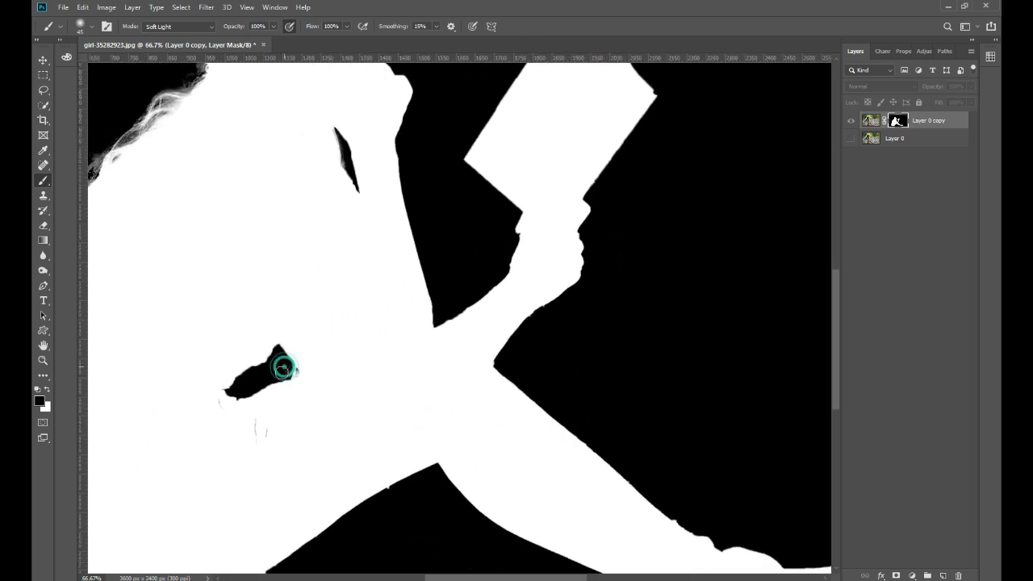
{"action": "left_click_drag", "start_coordinate": [302, 193], "coordinate": [529, 392]}
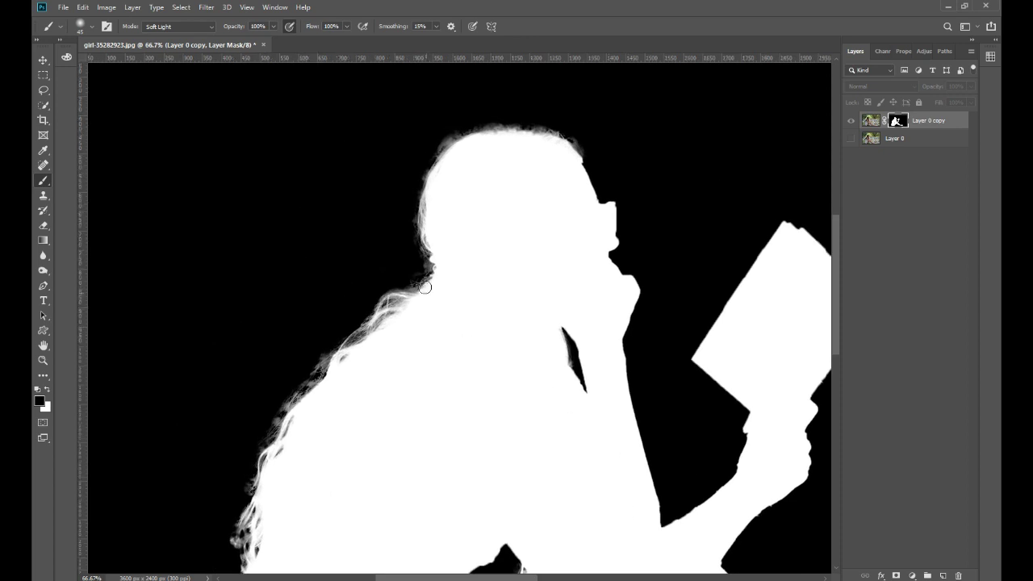
{"action": "left_click_drag", "start_coordinate": [331, 395], "coordinate": [369, 284]}
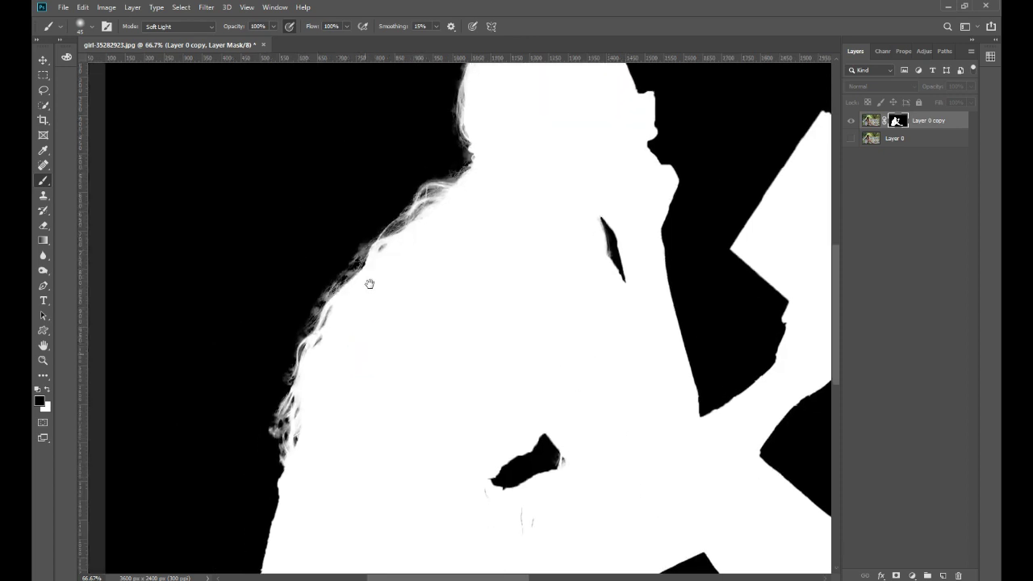
{"action": "left_click", "coordinate": [270, 425]}
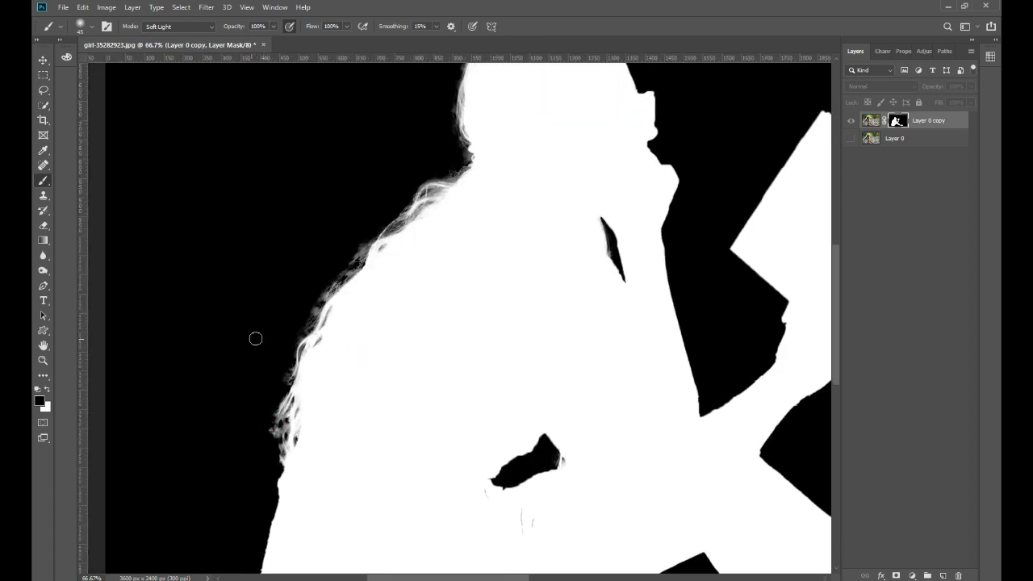
{"action": "left_click_drag", "start_coordinate": [547, 147], "coordinate": [450, 357]}
{"action": "left_click", "coordinate": [507, 226]}
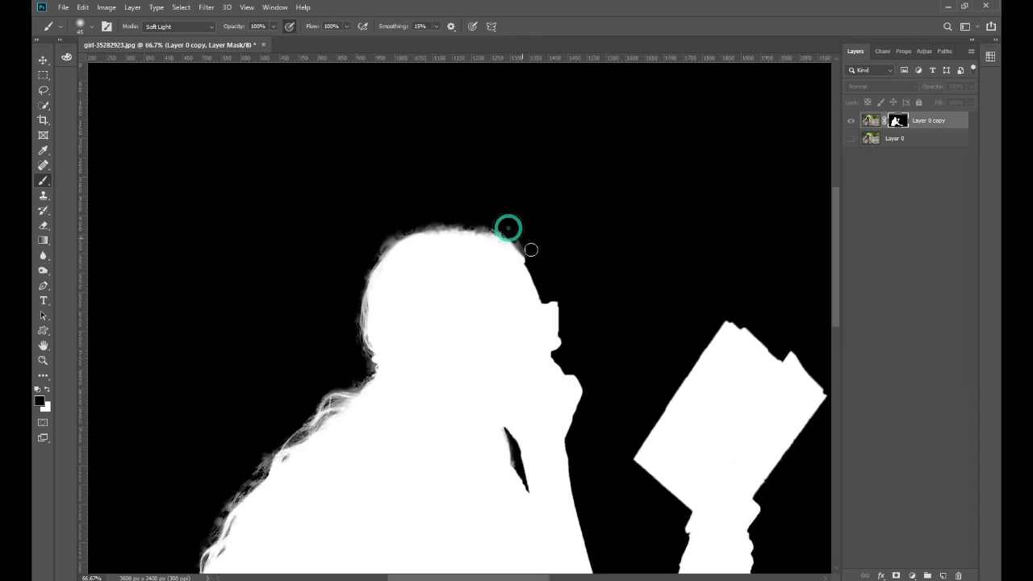
{"action": "left_click_drag", "start_coordinate": [489, 223], "coordinate": [444, 214]}
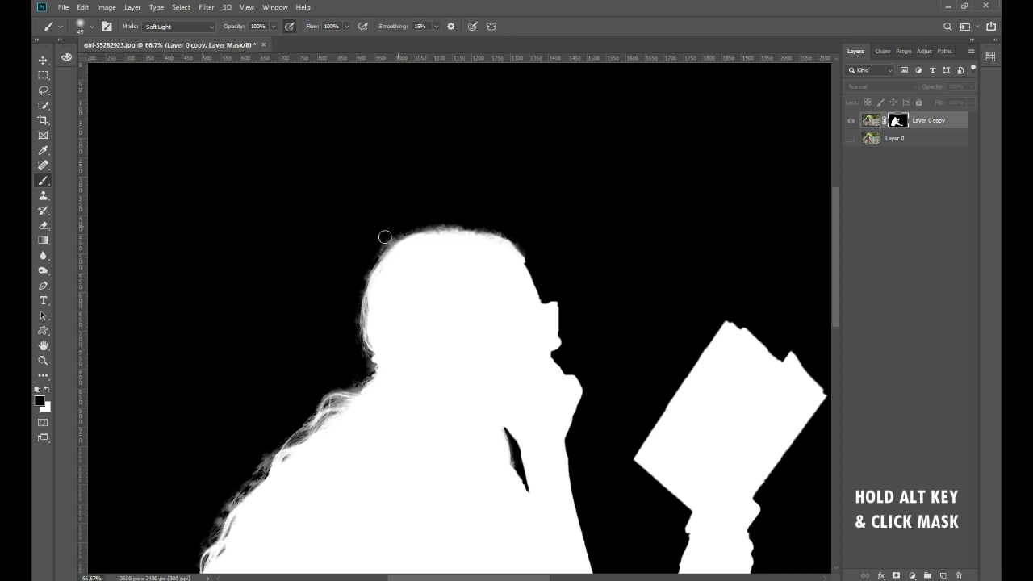
{"action": "left_click_drag", "start_coordinate": [517, 327], "coordinate": [502, 251]}
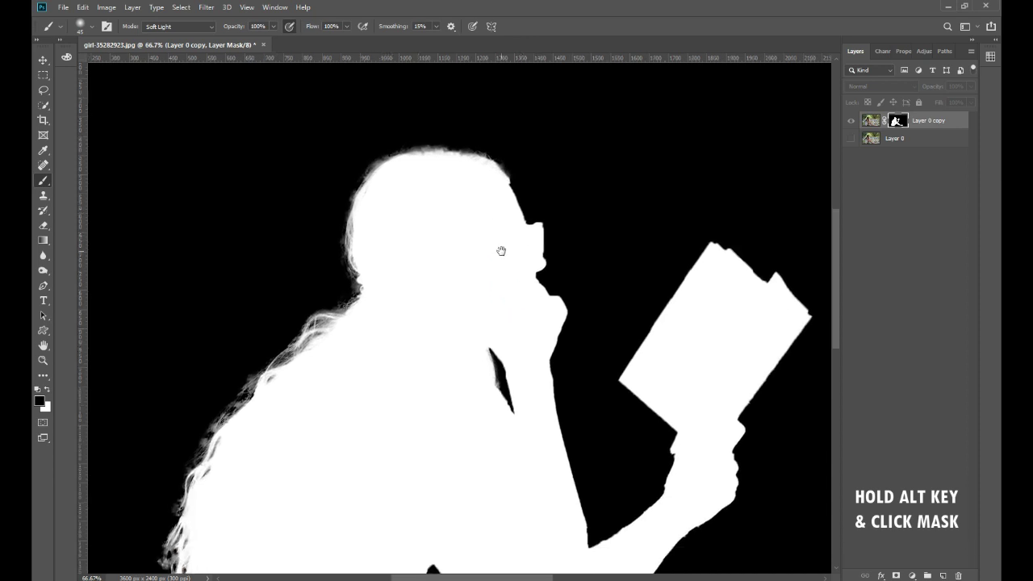
Step: Exit the mask view, fit the image, and show Layer 0 beneath the cut-out
{"action": "left_click", "coordinate": [903, 124], "text": "alt"}
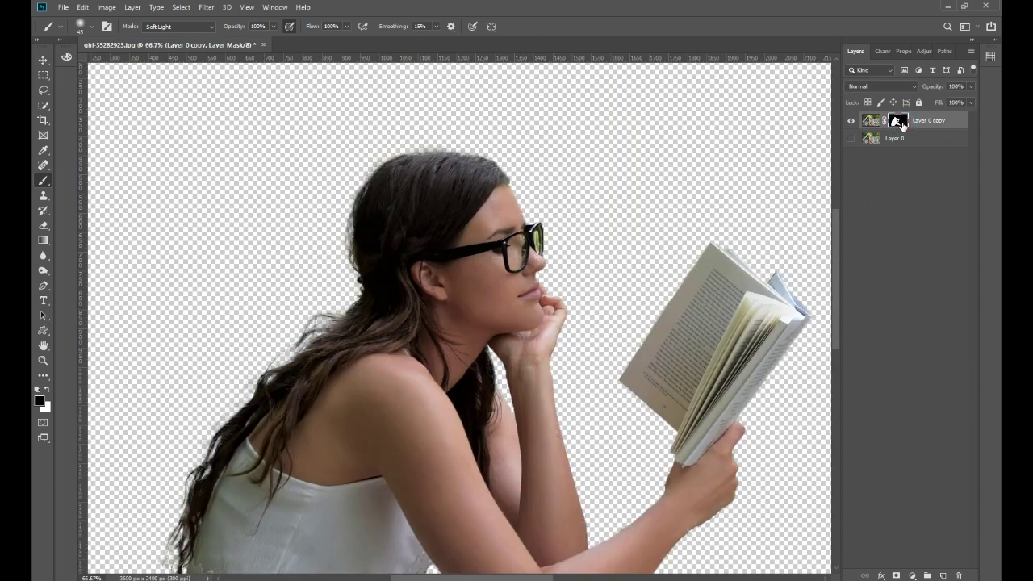
{"action": "key", "text": "ctrl+0"}
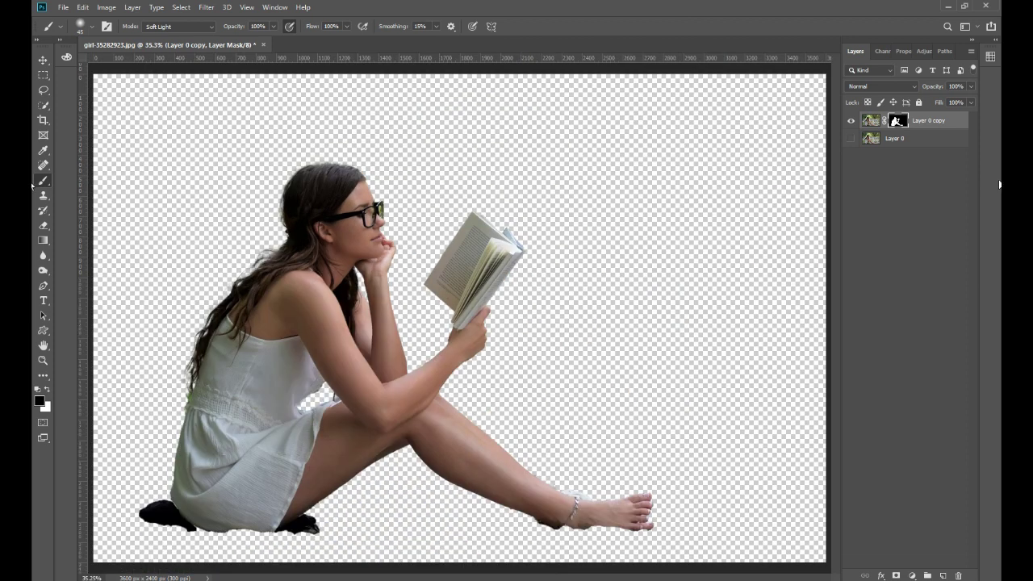
{"action": "left_click", "coordinate": [850, 139]}
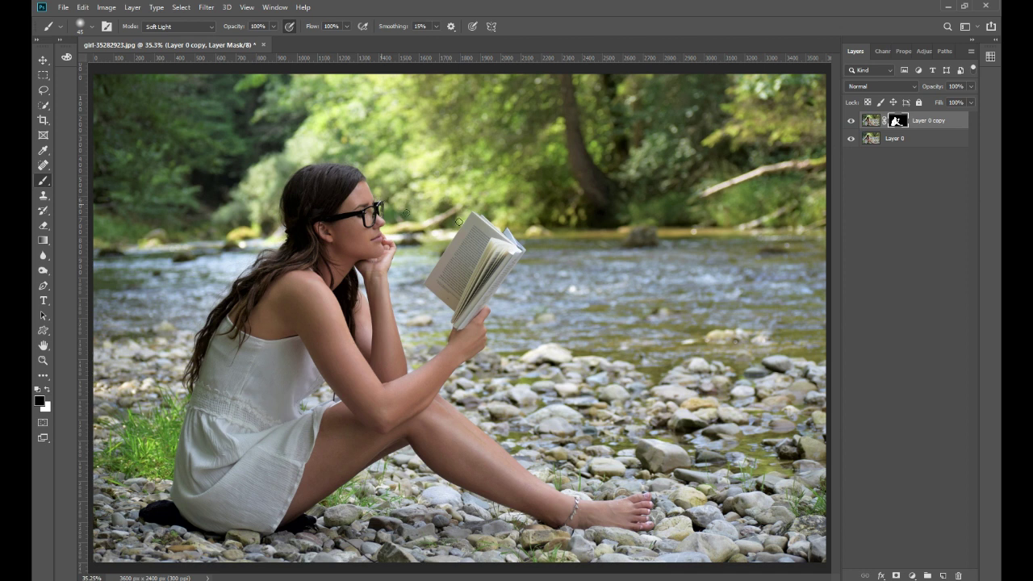
Step: Load the woman's outline from the Layer 0 copy mask as a selection on Layer 0
{"action": "left_click", "coordinate": [44, 61]}
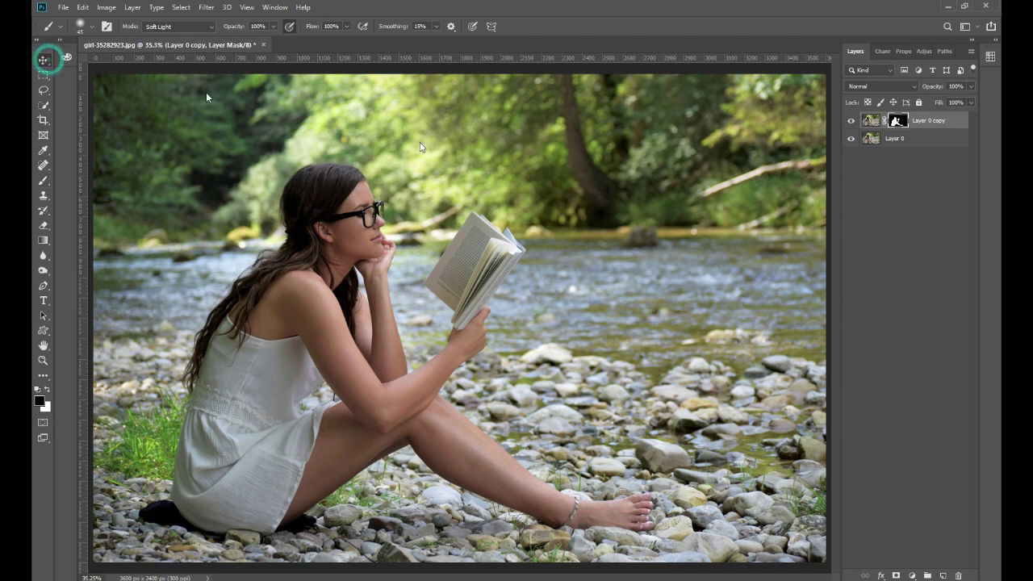
{"action": "left_click", "coordinate": [898, 139]}
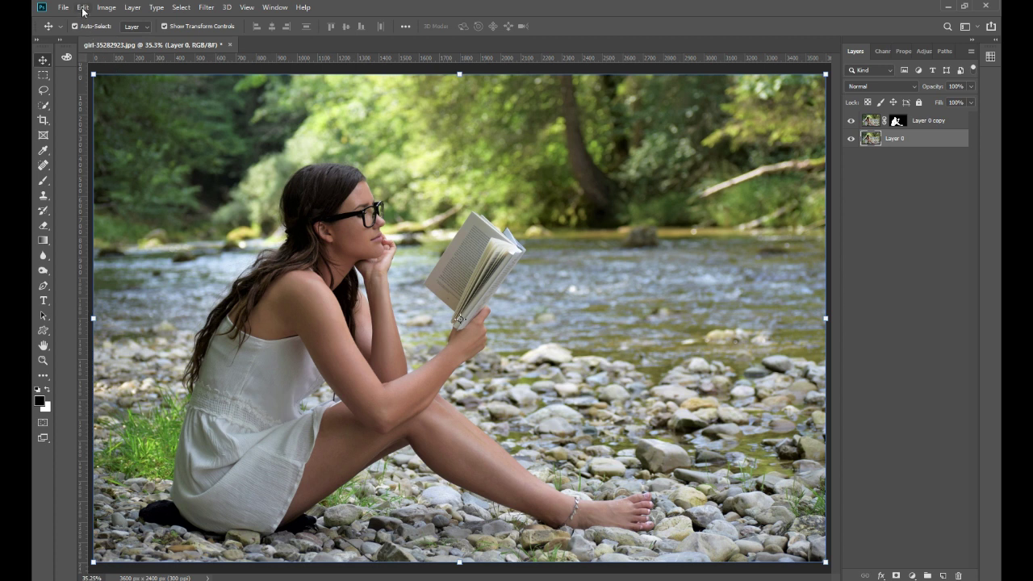
{"action": "left_click", "coordinate": [181, 7]}
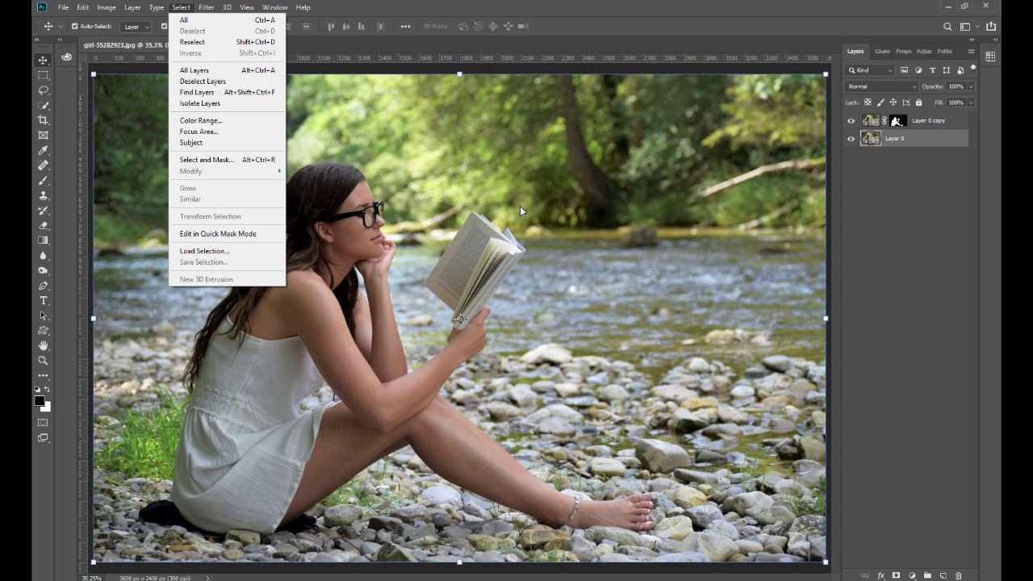
{"action": "left_click", "coordinate": [898, 121]}
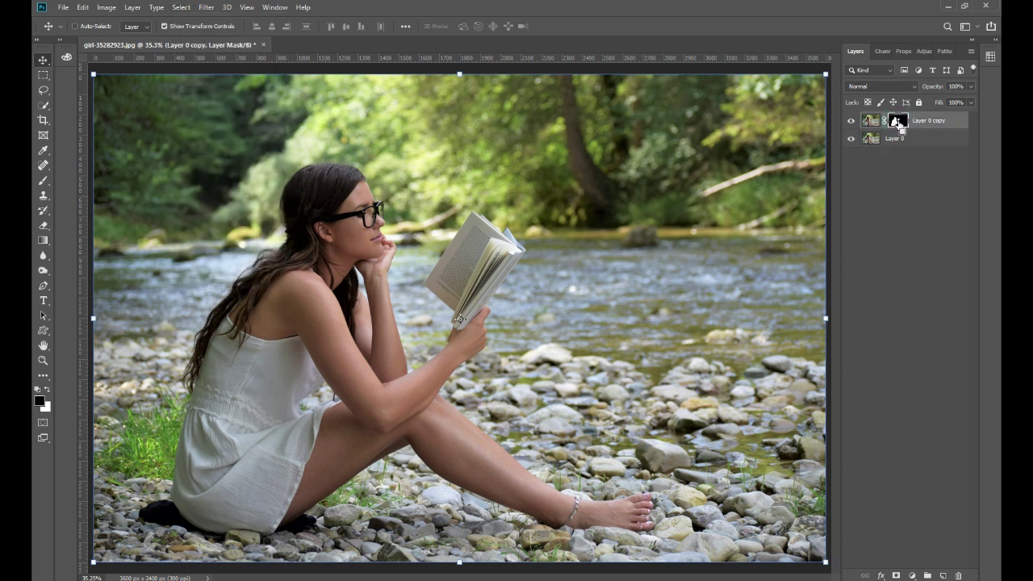
{"action": "left_click", "coordinate": [899, 121], "text": "ctrl"}
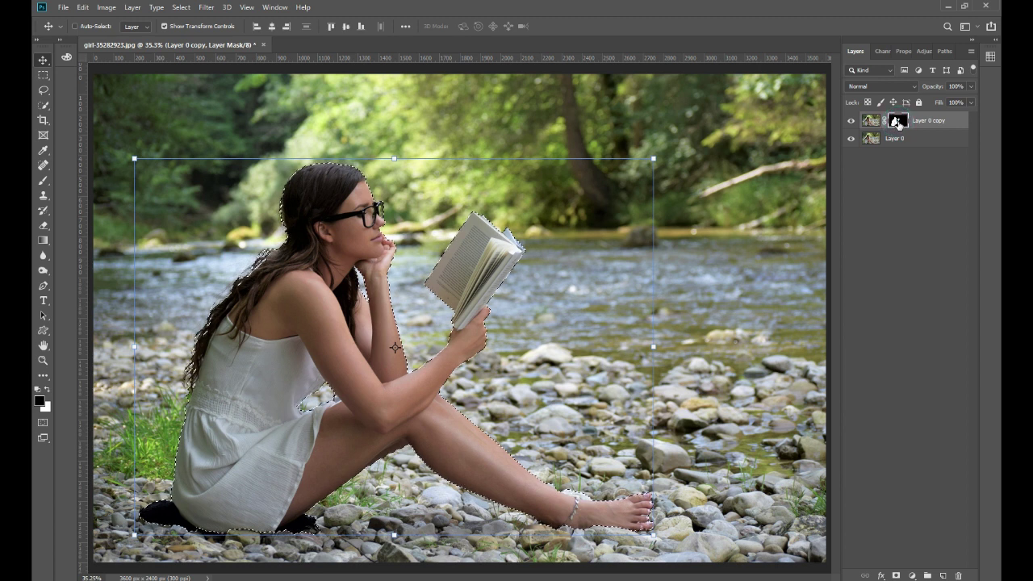
{"action": "left_click", "coordinate": [896, 139]}
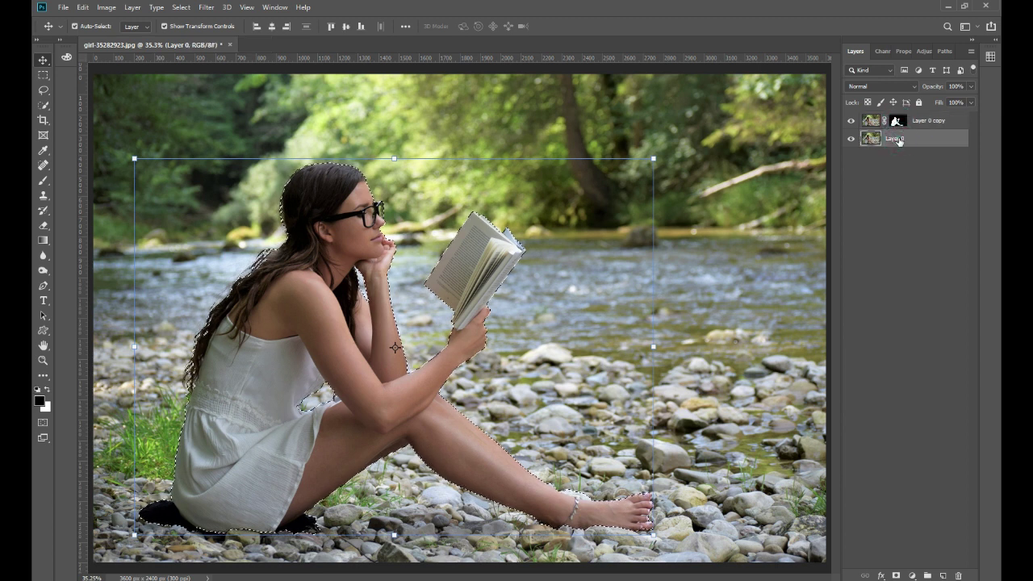
Step: Expand the selection by 10 pixels with Select > Modify > Expand
{"action": "left_click", "coordinate": [181, 7]}
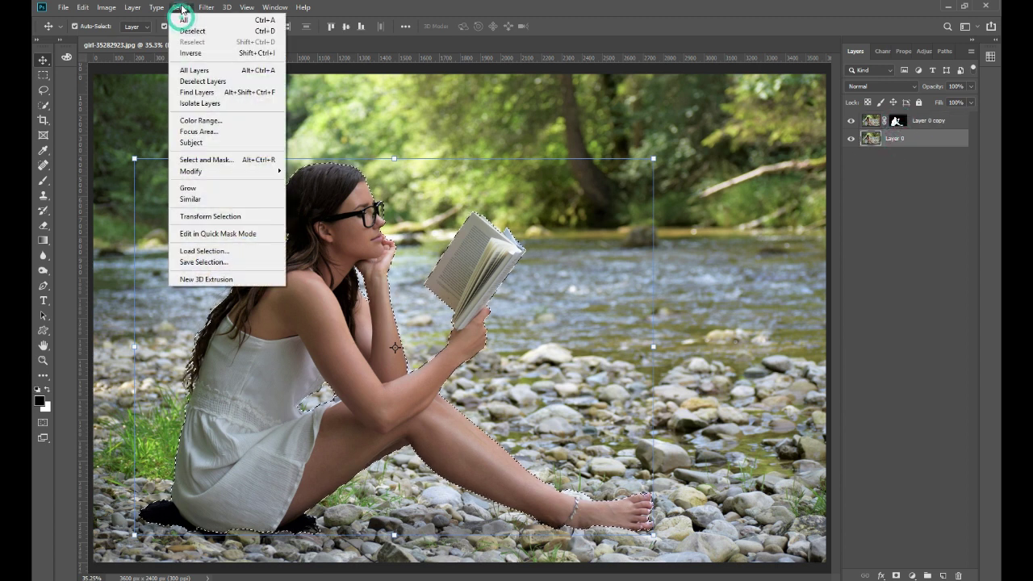
{"action": "mouse_move", "coordinate": [194, 172]}
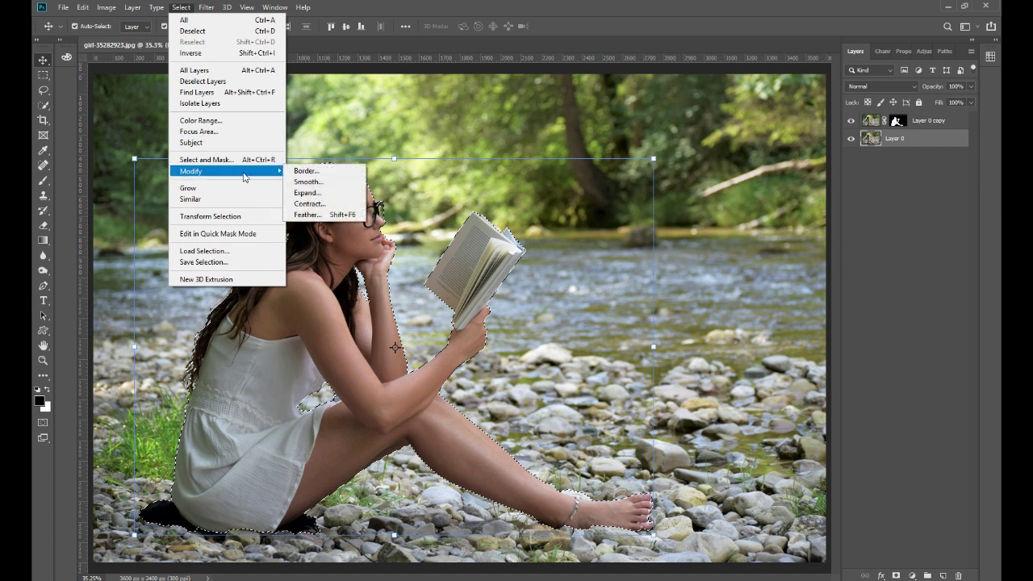
{"action": "left_click", "coordinate": [306, 193]}
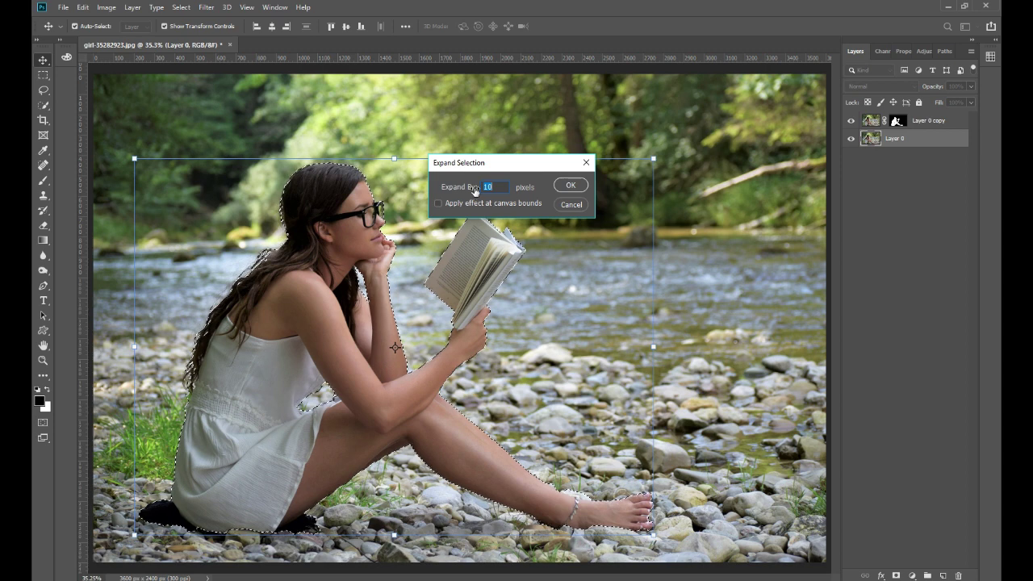
{"action": "left_click", "coordinate": [569, 186]}
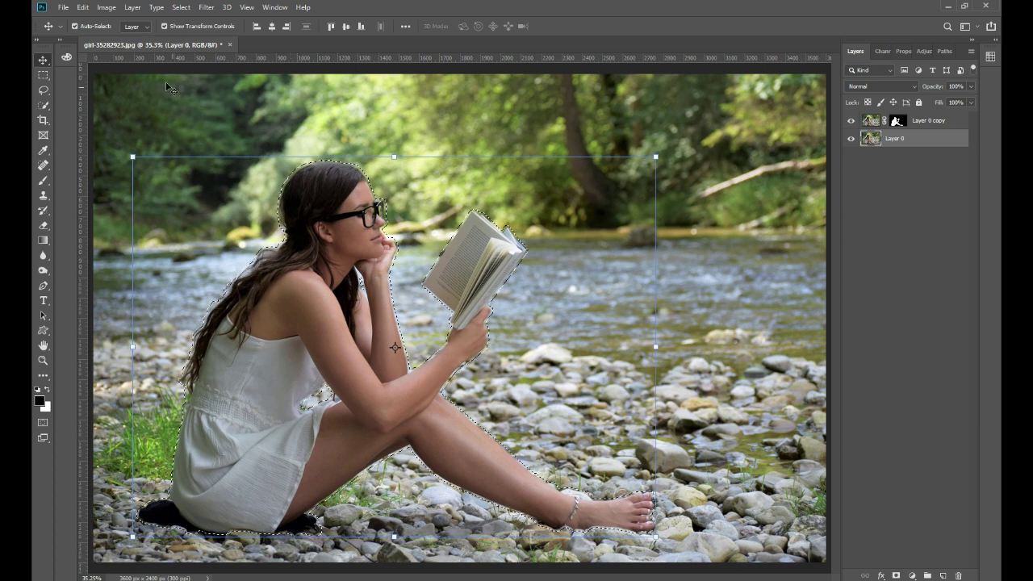
Step: Fill the selection on Layer 0 with Content-Aware contents to remove the woman
{"action": "left_click", "coordinate": [105, 7]}
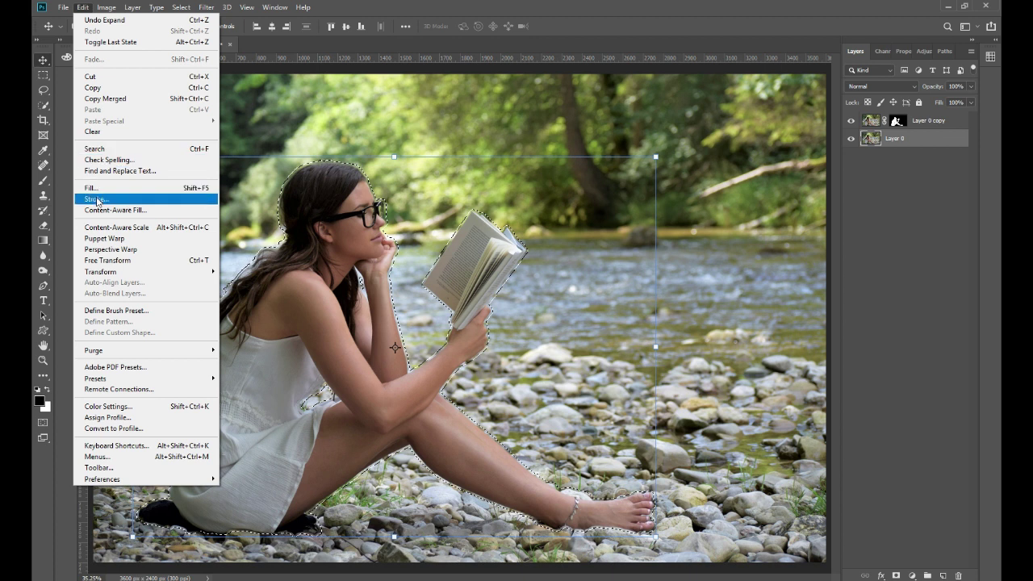
{"action": "left_click", "coordinate": [91, 188]}
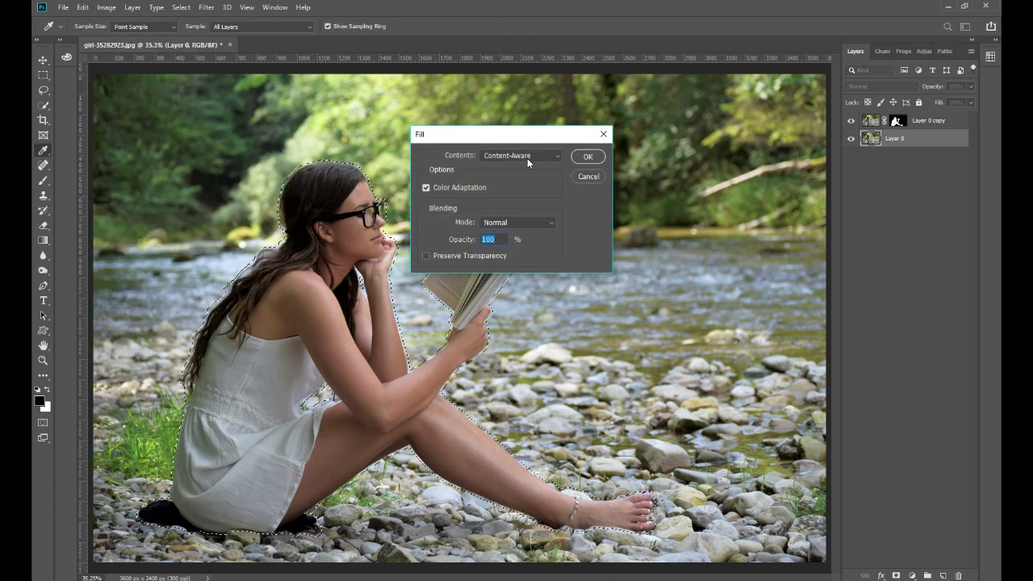
{"action": "left_click", "coordinate": [527, 155]}
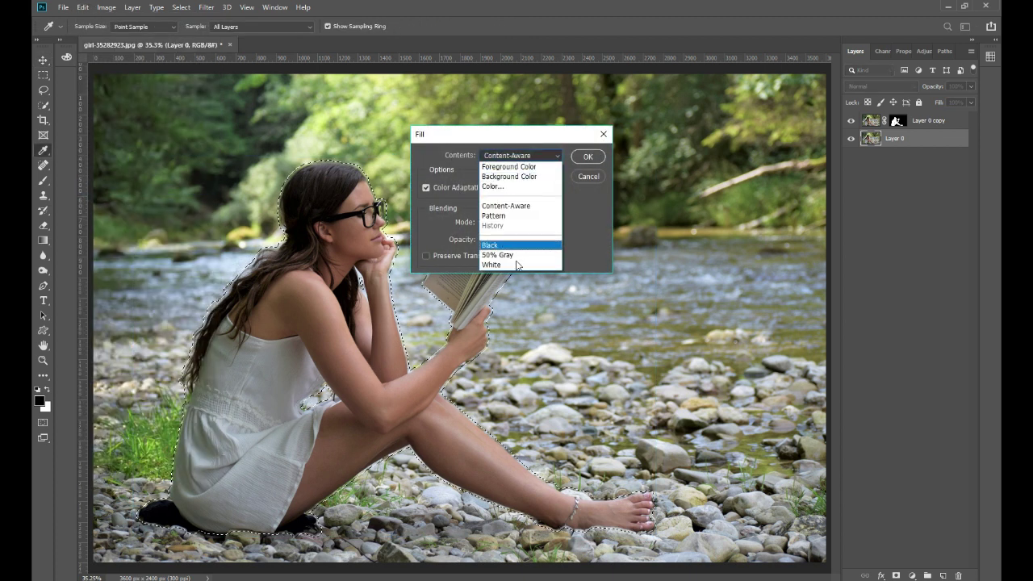
{"action": "left_click", "coordinate": [517, 206]}
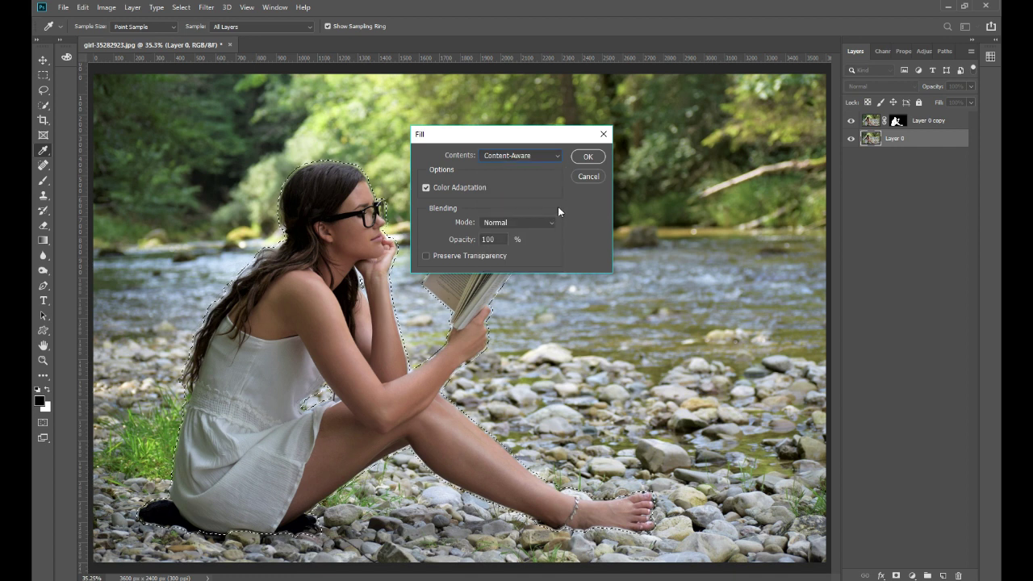
{"action": "left_click", "coordinate": [588, 157]}
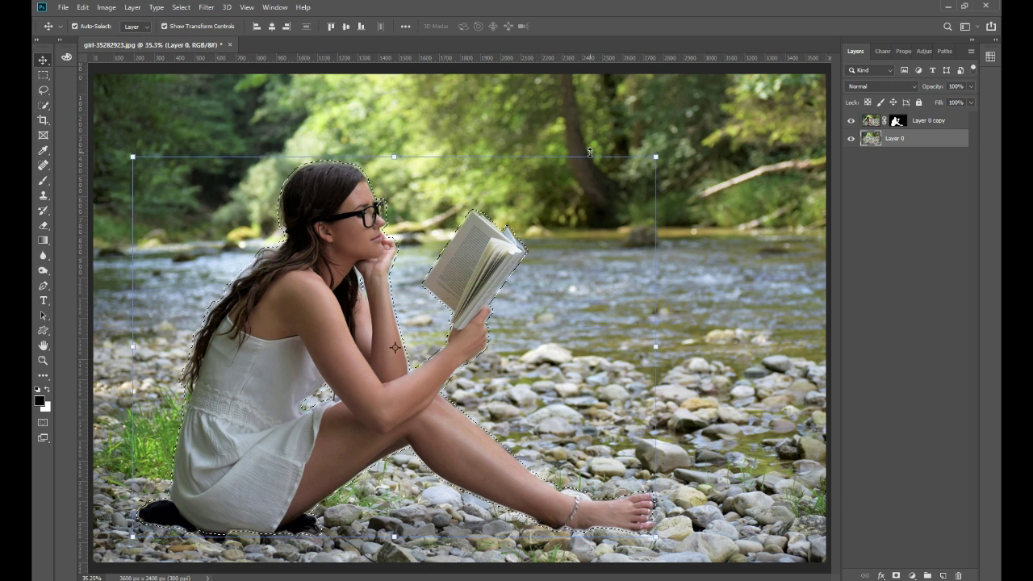
Step: Deselect and toggle the cut-out layer off and on to check the filled background
{"action": "key", "text": "ctrl+d"}
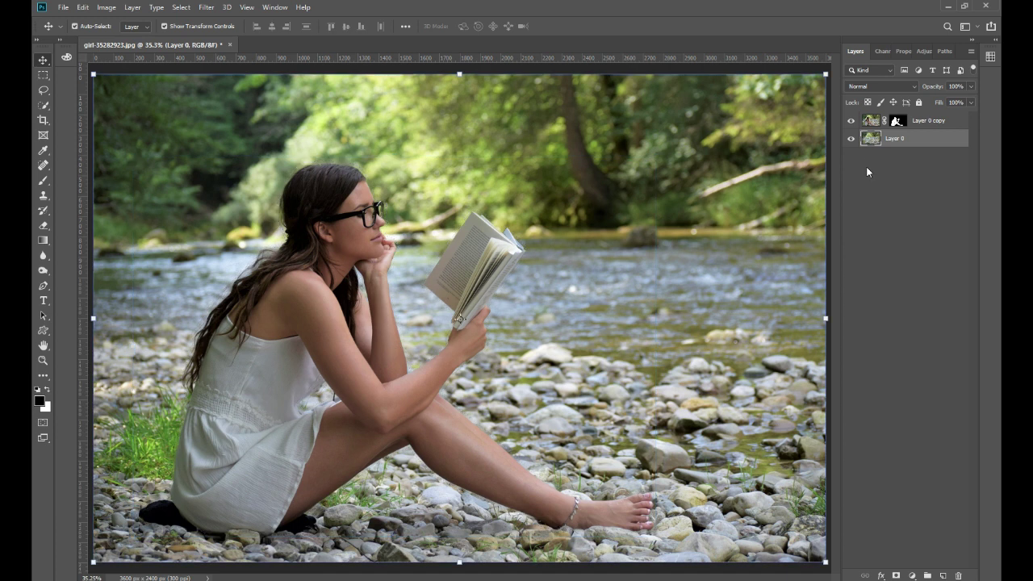
{"action": "left_click", "coordinate": [853, 121]}
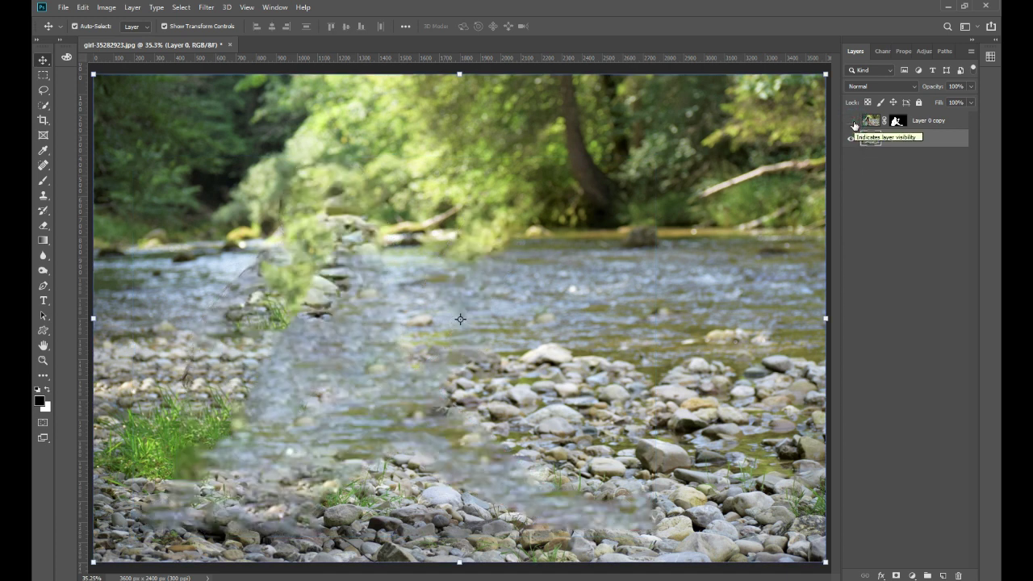
{"action": "left_click", "coordinate": [852, 122]}
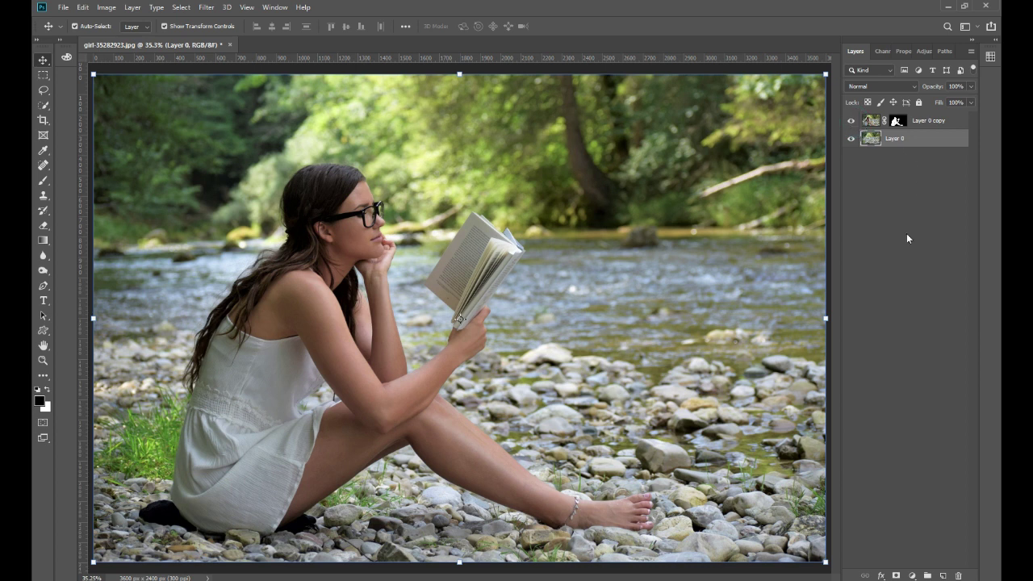
{"action": "left_click", "coordinate": [164, 26]}
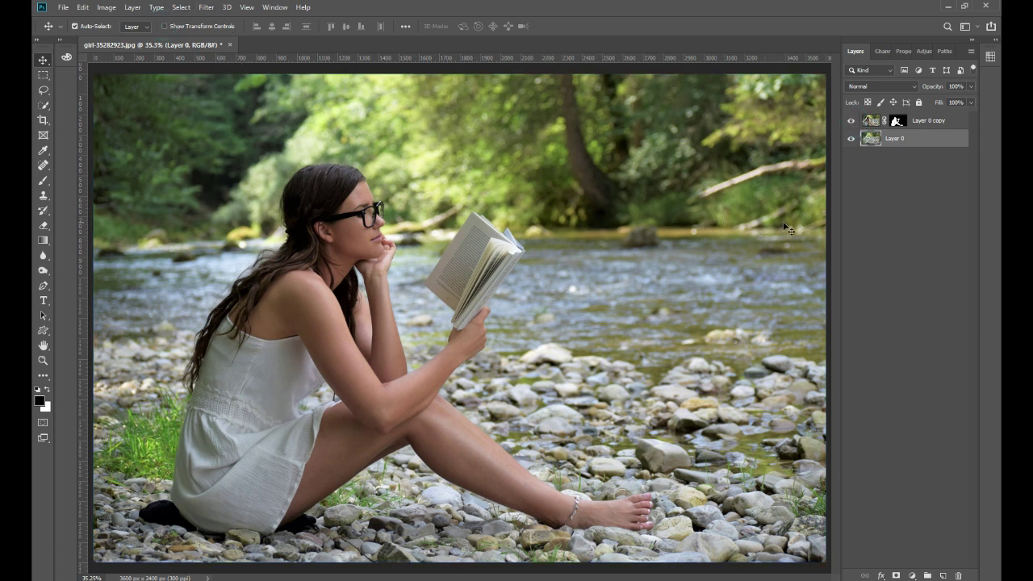
Step: Apply a Tilt-Shift blur to Layer 0, raising Blur from 15 px to 51 px
{"action": "left_click", "coordinate": [900, 125]}
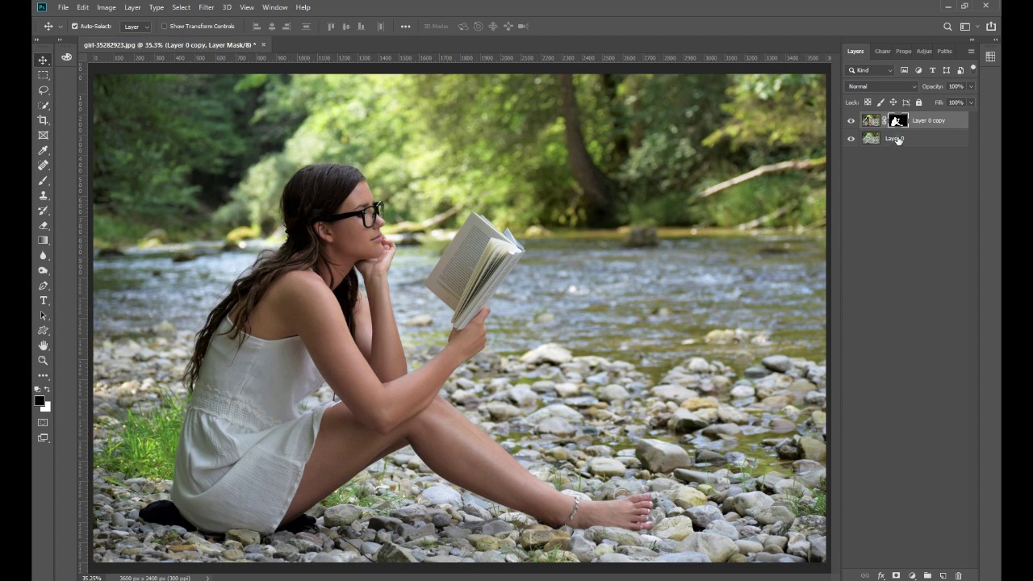
{"action": "left_click", "coordinate": [898, 140]}
{"action": "left_click", "coordinate": [205, 8]}
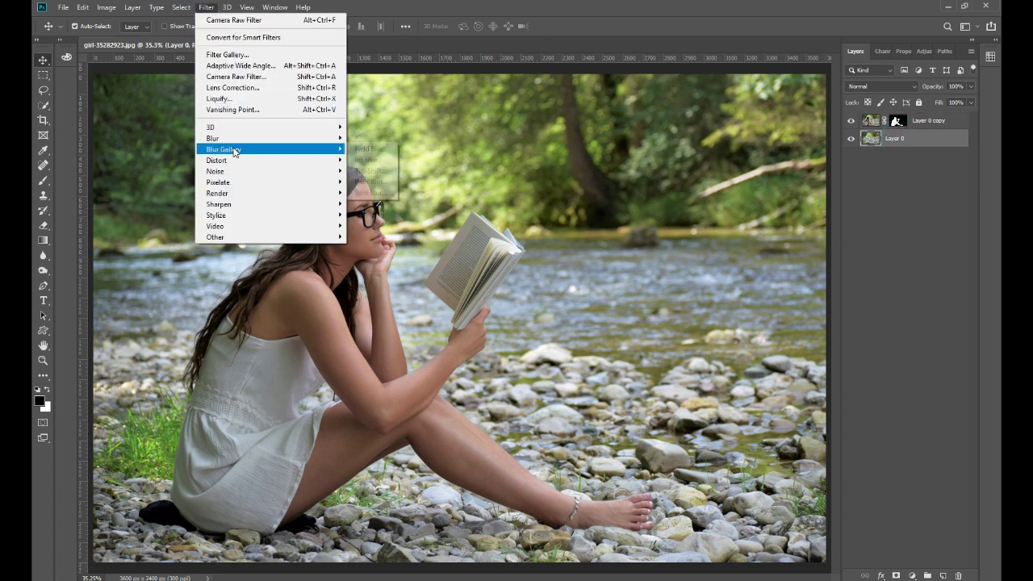
{"action": "mouse_move", "coordinate": [224, 150]}
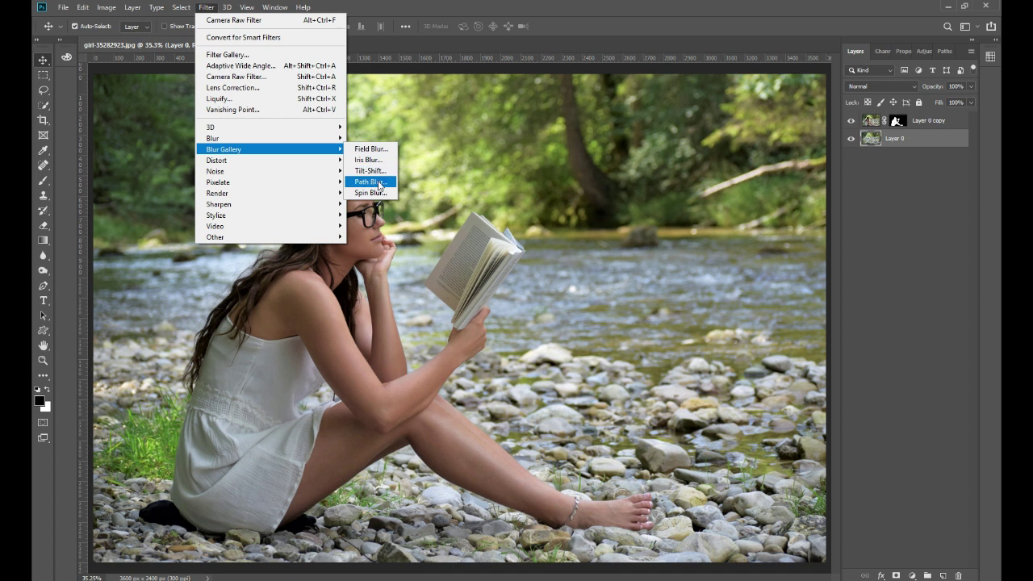
{"action": "left_click", "coordinate": [370, 171]}
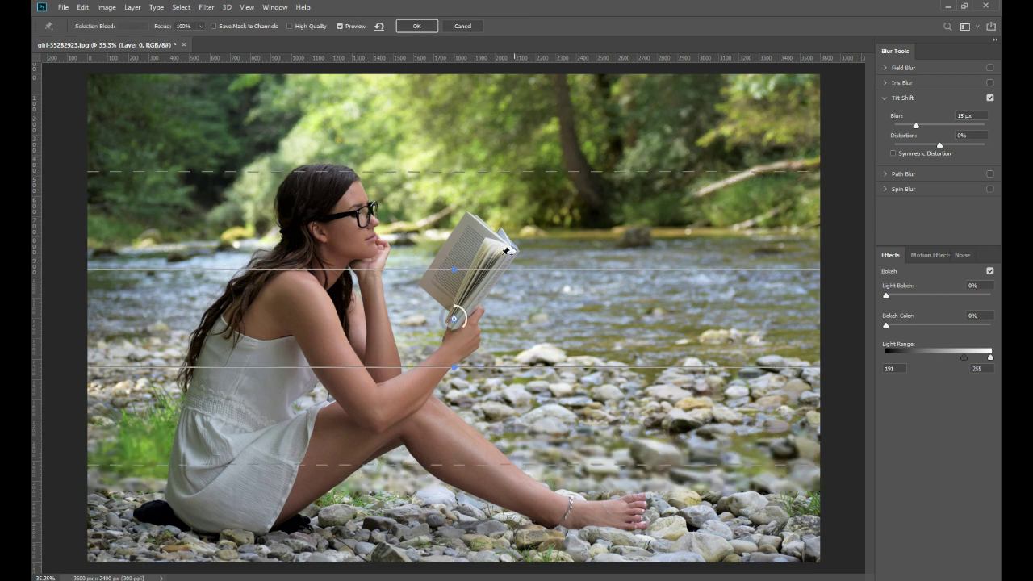
{"action": "left_click_drag", "start_coordinate": [464, 329], "coordinate": [444, 326]}
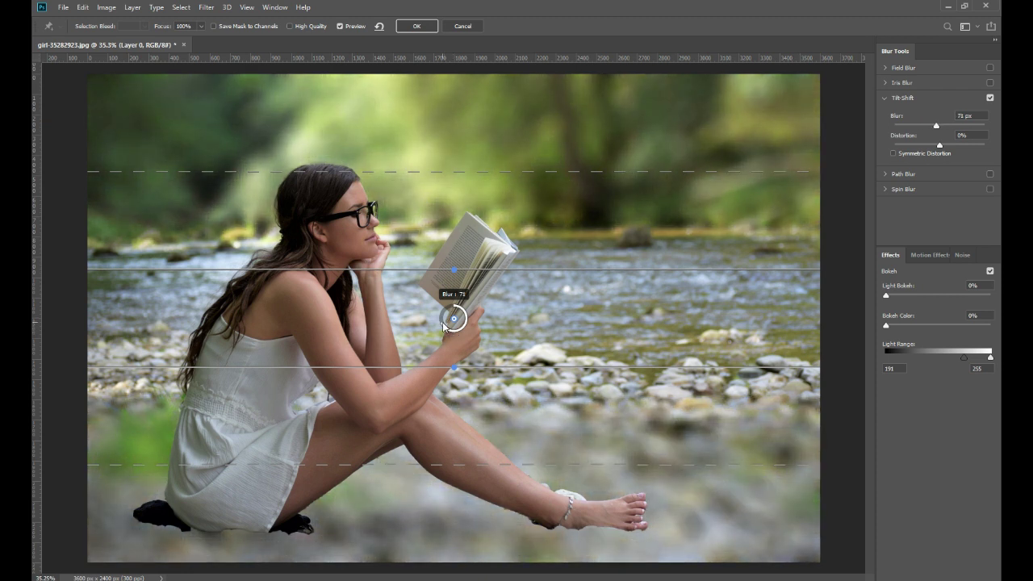
{"action": "left_click_drag", "start_coordinate": [445, 327], "coordinate": [445, 329]}
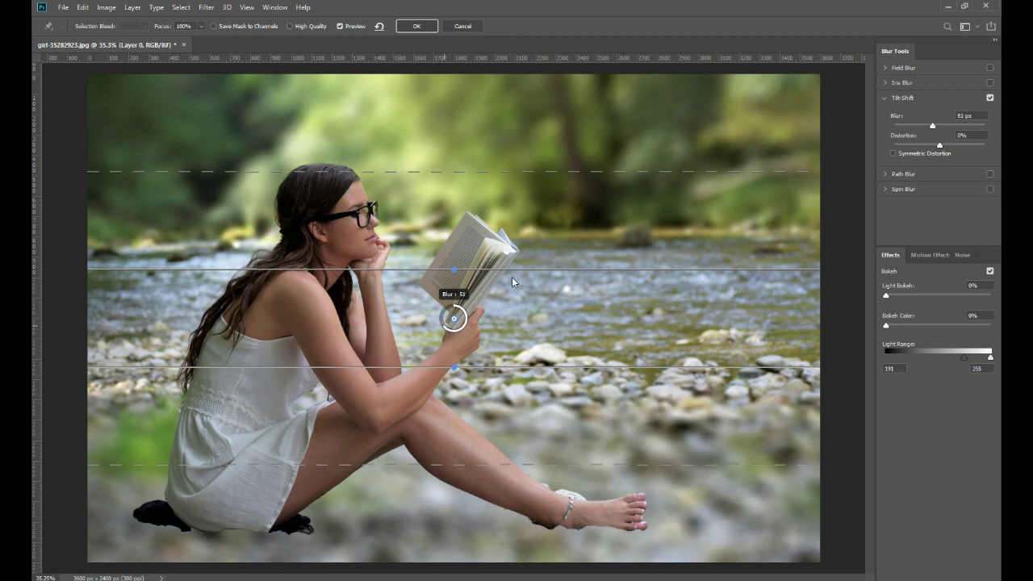
Step: Apply a 53 px Tilt-Shift blur with a second pin's sharp band lowered over the foreground stones
{"action": "left_click", "coordinate": [469, 340]}
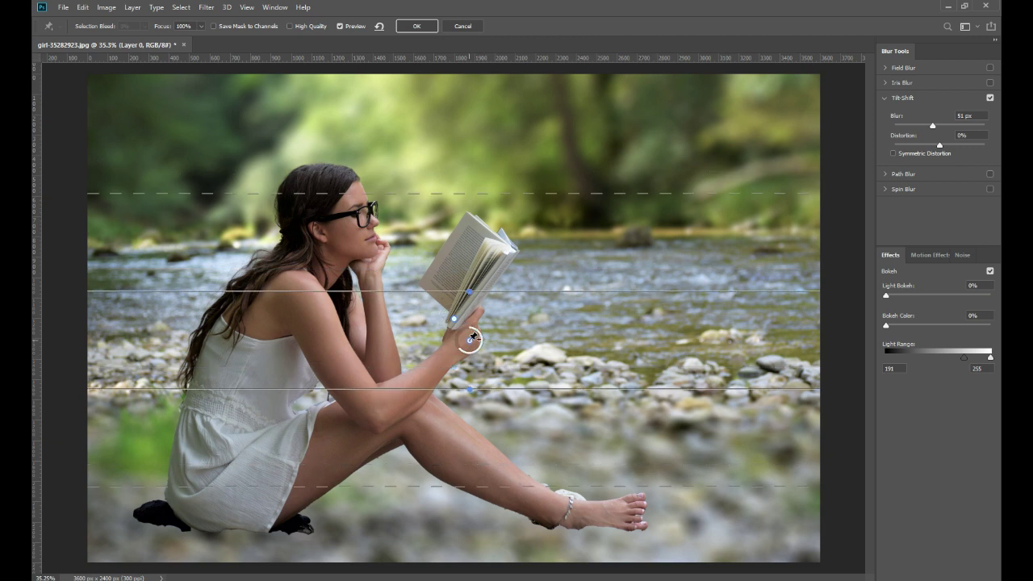
{"action": "mouse_move", "coordinate": [469, 340]}
{"action": "left_mouse_down"}
{"action": "mouse_move", "coordinate": [456, 337]}
{"action": "mouse_move", "coordinate": [451, 488]}
{"action": "left_mouse_up"}
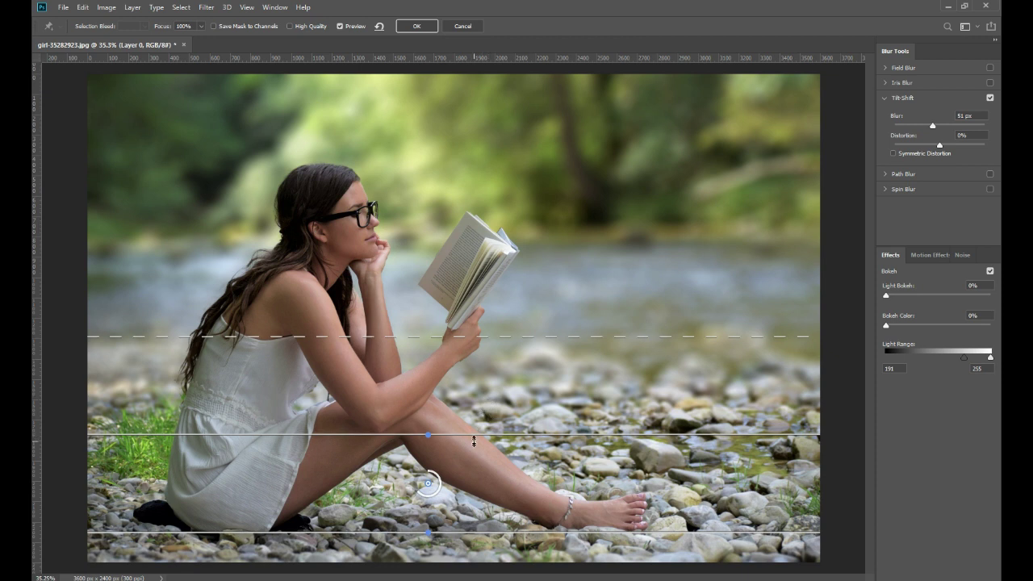
{"action": "left_click_drag", "start_coordinate": [477, 438], "coordinate": [477, 461]}
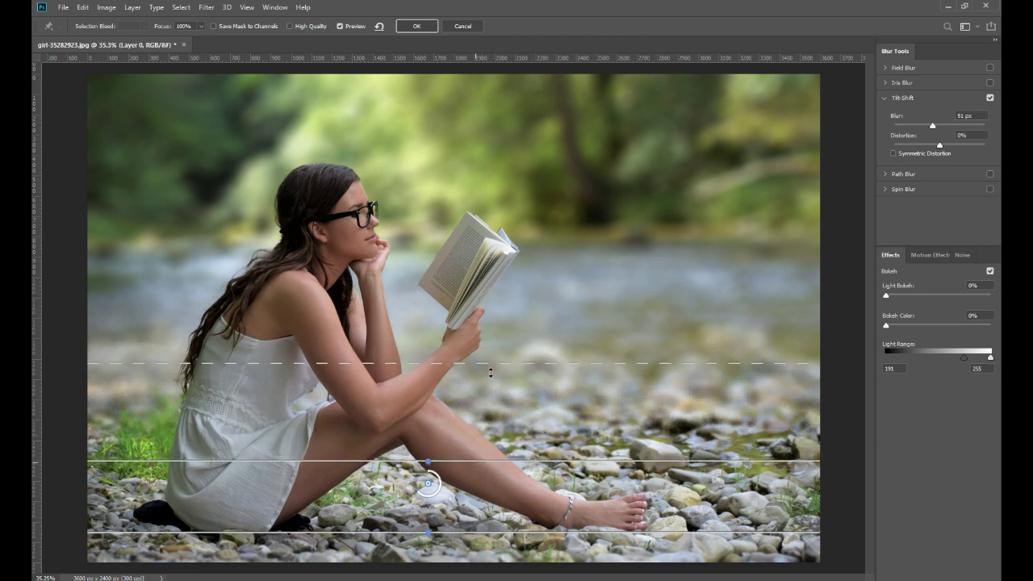
{"action": "mouse_move", "coordinate": [493, 364]}
{"action": "left_mouse_down"}
{"action": "mouse_move", "coordinate": [494, 374]}
{"action": "mouse_move", "coordinate": [496, 339]}
{"action": "left_mouse_up"}
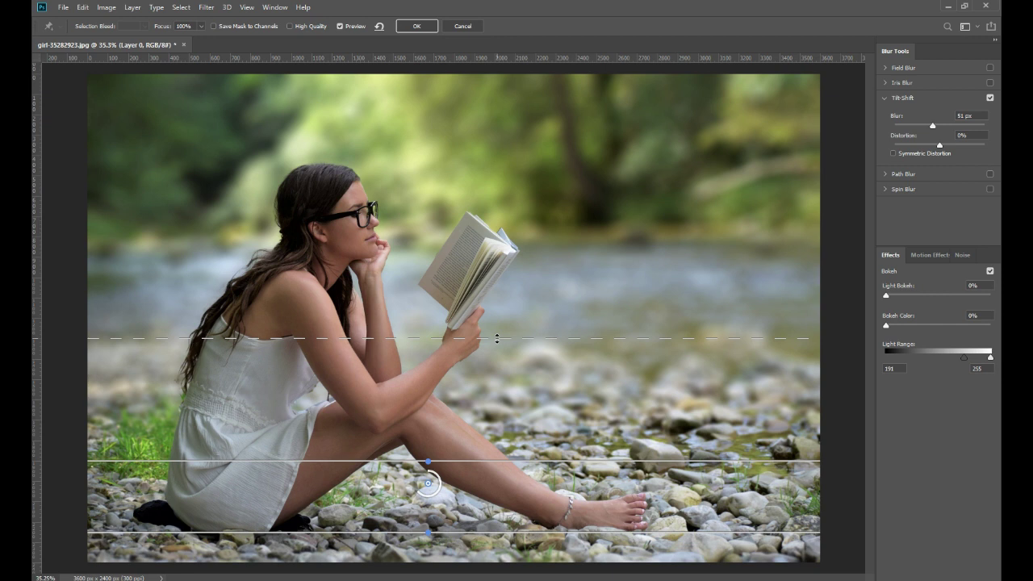
{"action": "left_click_drag", "start_coordinate": [424, 490], "coordinate": [418, 493]}
{"action": "left_click_drag", "start_coordinate": [524, 463], "coordinate": [524, 467]}
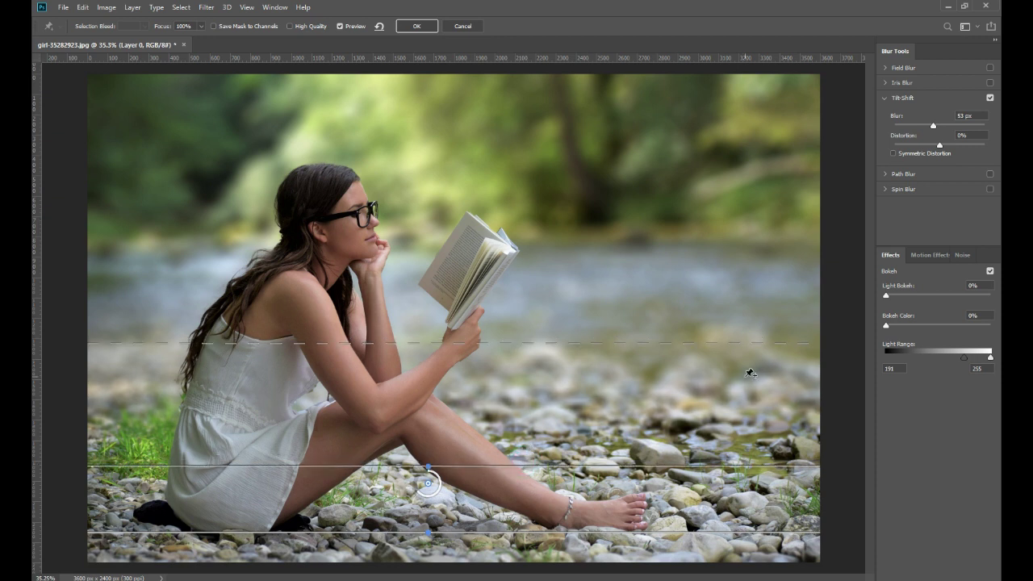
{"action": "left_click", "coordinate": [418, 26]}
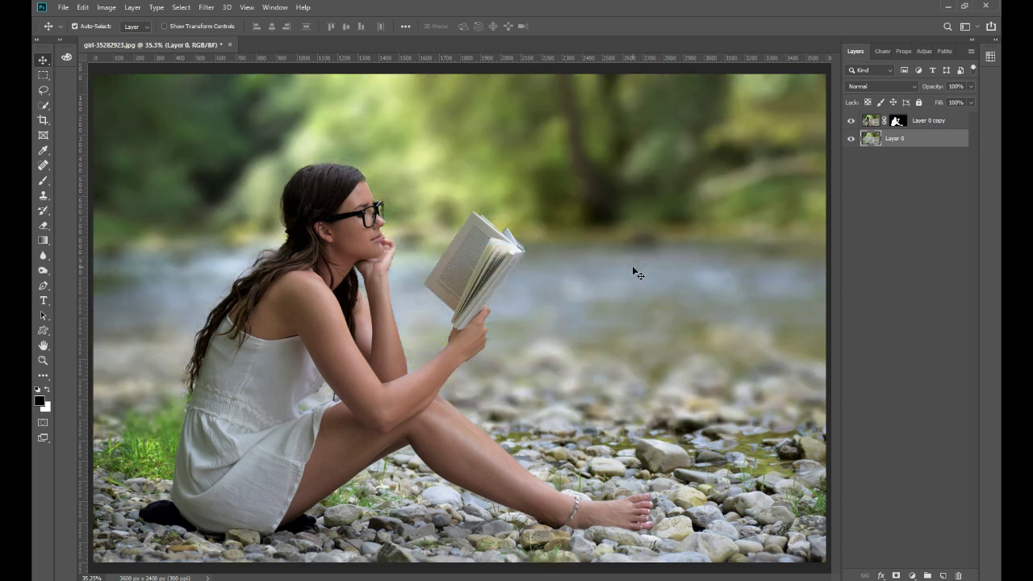
Step: Target Layer 0 copy's mask and take the Brush in Normal blend mode
{"action": "left_click", "coordinate": [897, 121]}
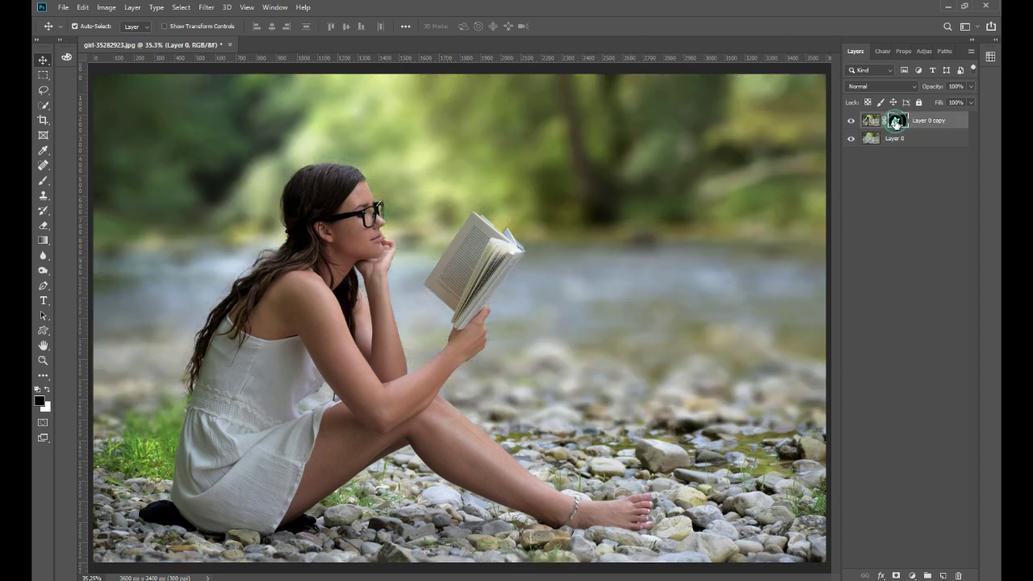
{"action": "left_click", "coordinate": [43, 179]}
{"action": "left_click", "coordinate": [213, 34]}
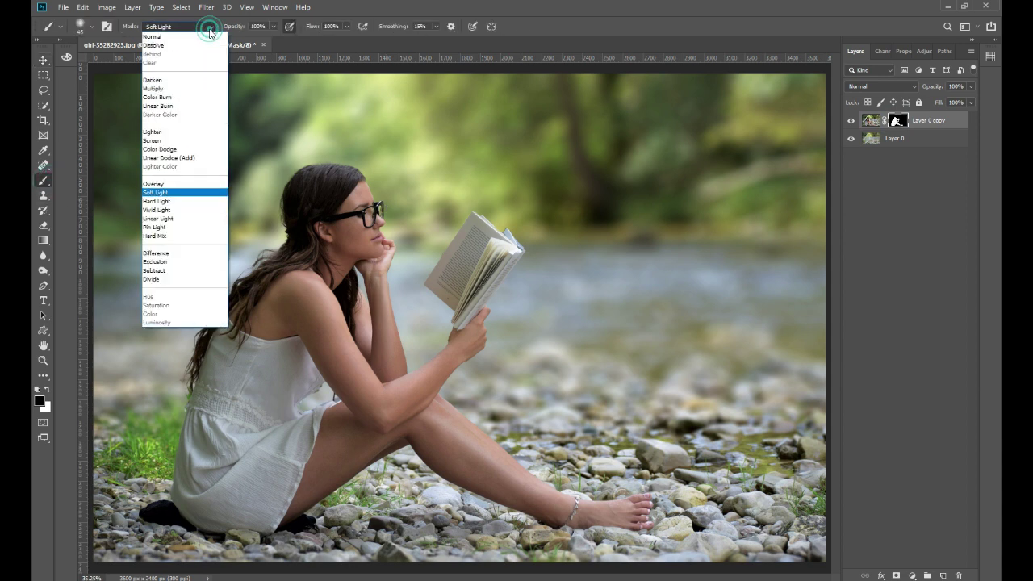
{"action": "left_click", "coordinate": [174, 38]}
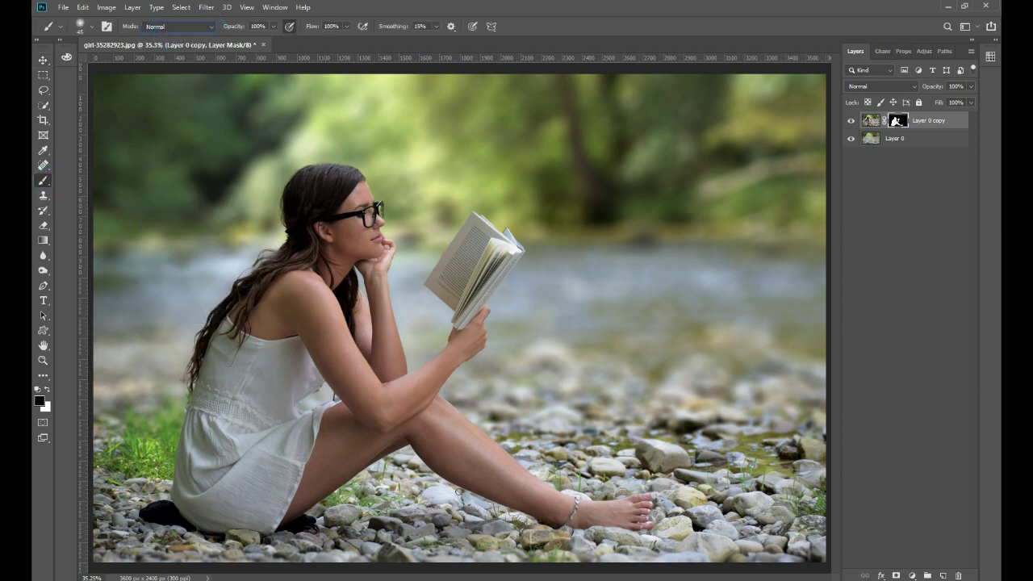
Step: At 100% zoom, paint the mask white along the ankle, toes and top of the foot
{"action": "key", "text": "ctrl+1"}
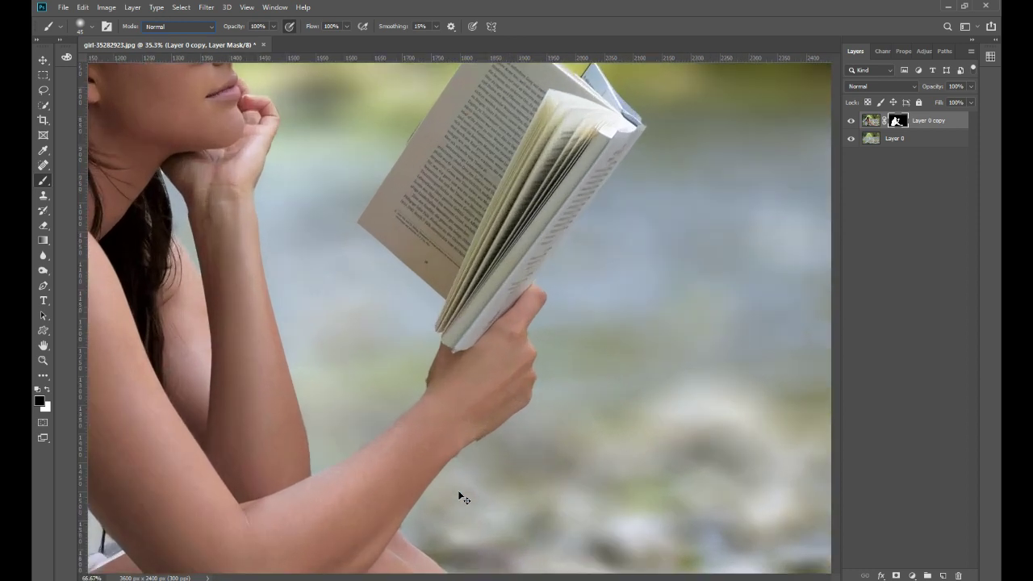
{"action": "left_click_drag", "start_coordinate": [431, 445], "coordinate": [428, 219]}
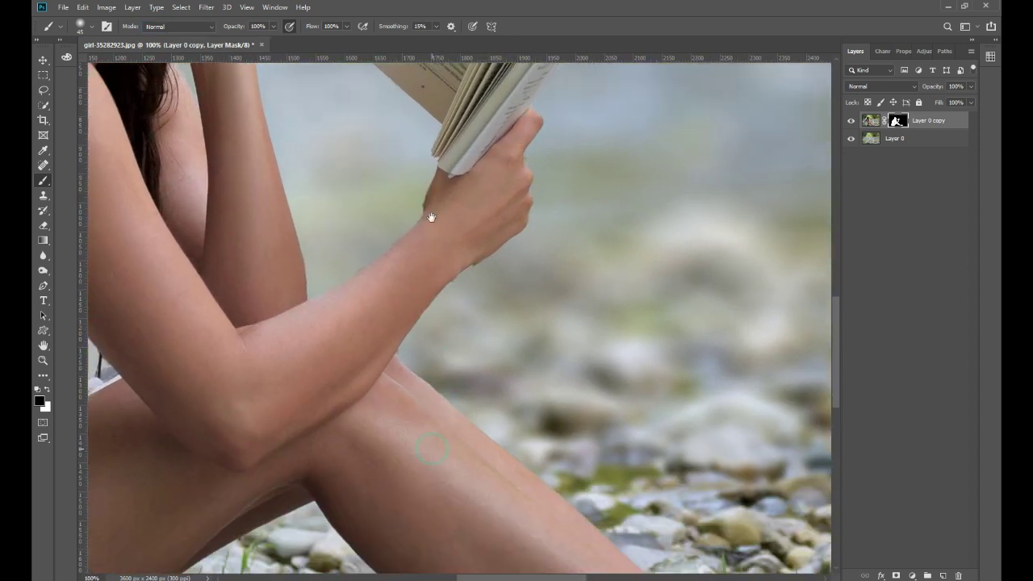
{"action": "left_click_drag", "start_coordinate": [323, 557], "coordinate": [281, 361]}
{"action": "left_click_drag", "start_coordinate": [565, 381], "coordinate": [460, 408]}
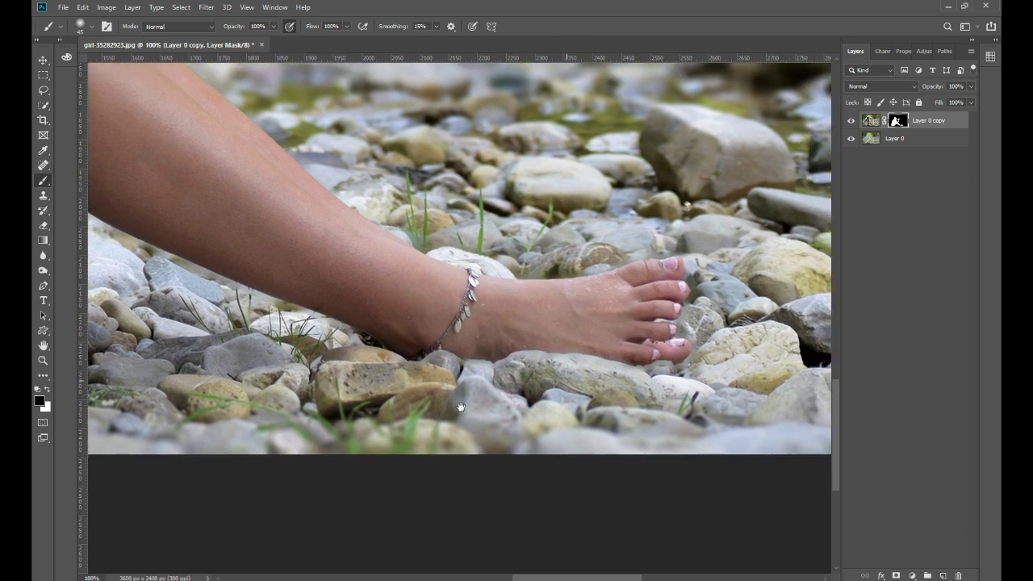
{"action": "left_click_drag", "start_coordinate": [410, 360], "coordinate": [454, 355]}
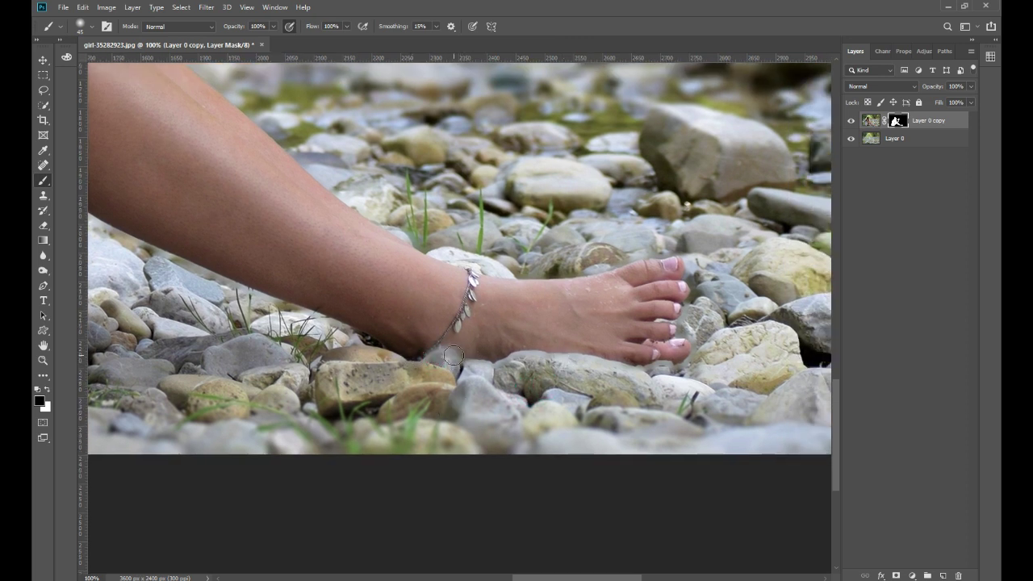
{"action": "key", "text": "x"}
{"action": "mouse_move", "coordinate": [426, 357]}
{"action": "left_mouse_down"}
{"action": "mouse_move", "coordinate": [529, 365]}
{"action": "mouse_move", "coordinate": [720, 349]}
{"action": "mouse_move", "coordinate": [695, 321]}
{"action": "left_mouse_up"}
{"action": "mouse_move", "coordinate": [691, 357]}
{"action": "left_mouse_down"}
{"action": "mouse_move", "coordinate": [701, 280]}
{"action": "mouse_move", "coordinate": [686, 258]}
{"action": "mouse_move", "coordinate": [452, 272]}
{"action": "mouse_move", "coordinate": [390, 236]}
{"action": "left_mouse_up"}
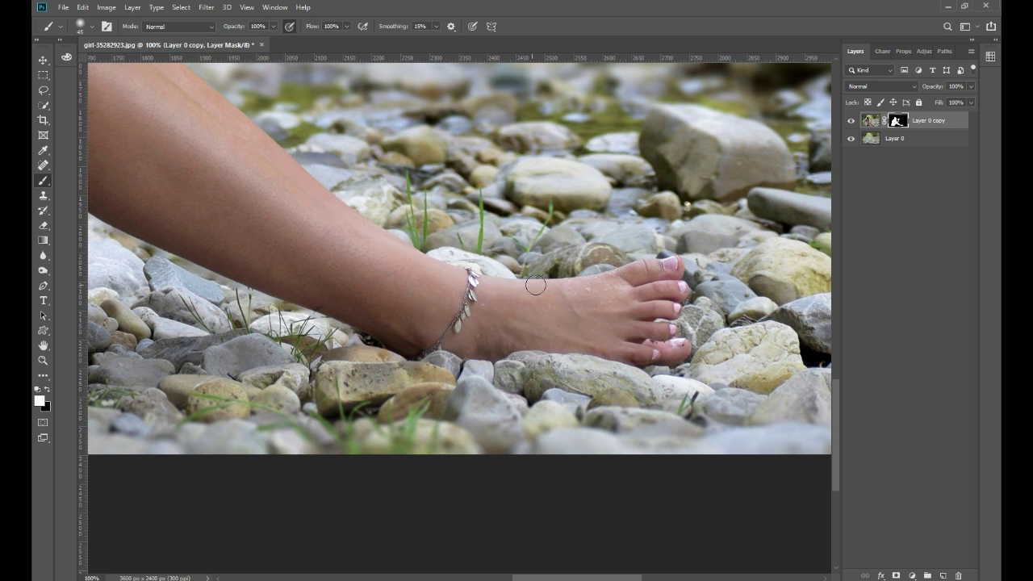
Step: At 50% zoom, paint the mask along the dress and legs with a 125 px brush
{"action": "key", "text": "ctrl+minus"}
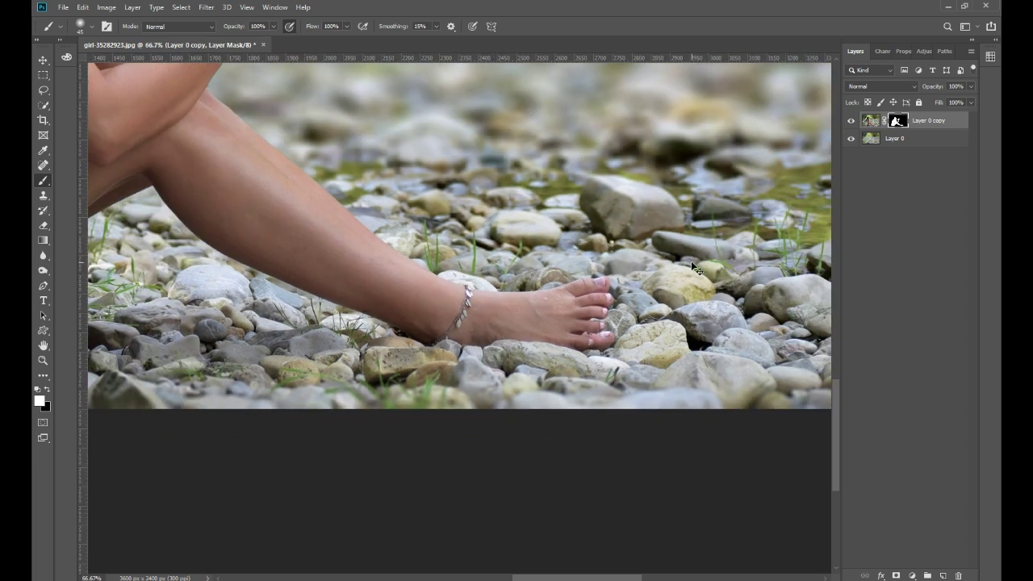
{"action": "key", "text": "ctrl+minus"}
{"action": "left_click_drag", "start_coordinate": [395, 295], "coordinate": [613, 304]}
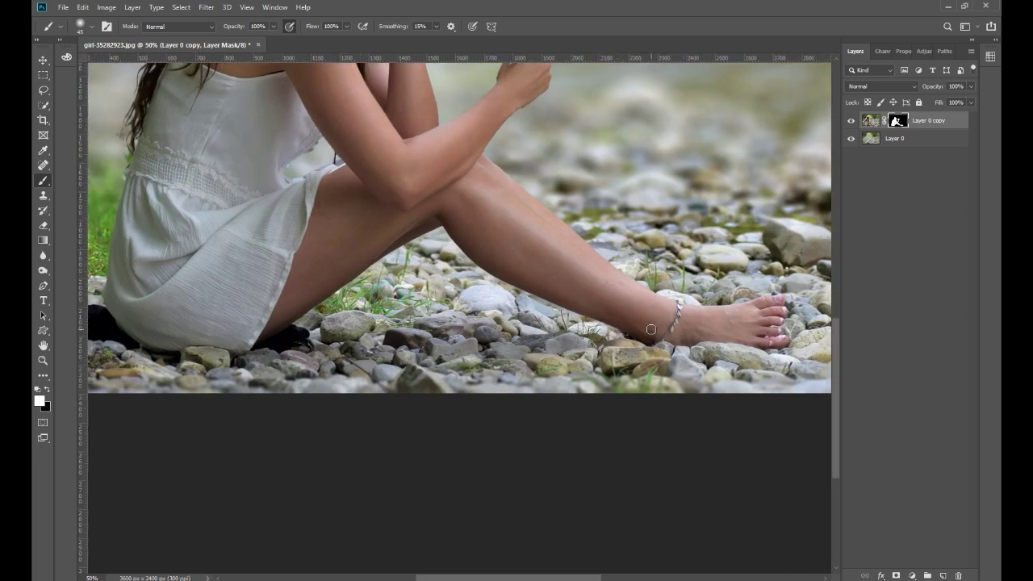
{"action": "key", "text": "bracketright"}
{"action": "key", "text": "bracketright"}
{"action": "key", "text": "bracketright"}
{"action": "left_click_drag", "start_coordinate": [327, 346], "coordinate": [573, 339]}
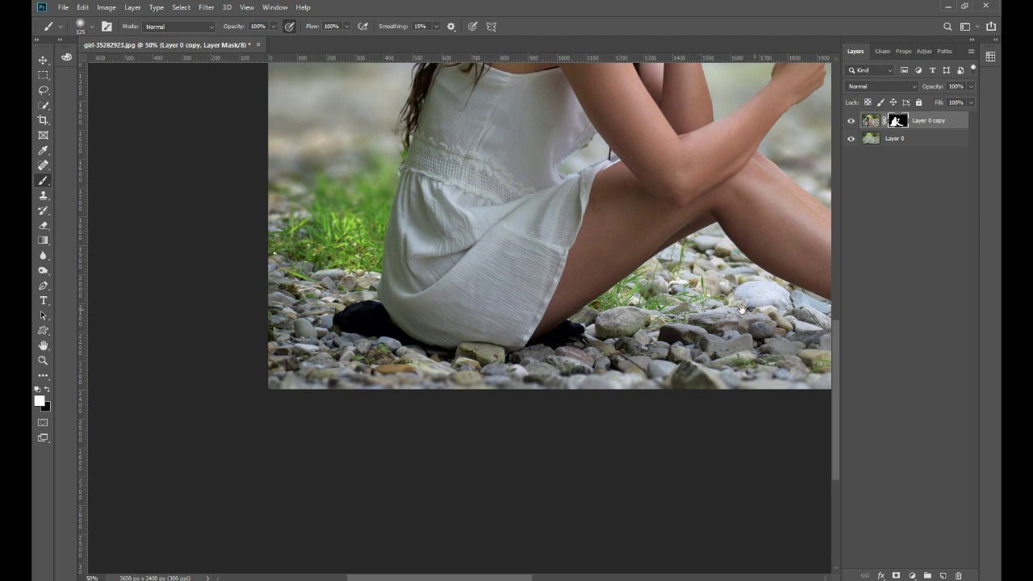
{"action": "left_click_drag", "start_coordinate": [724, 313], "coordinate": [500, 317]}
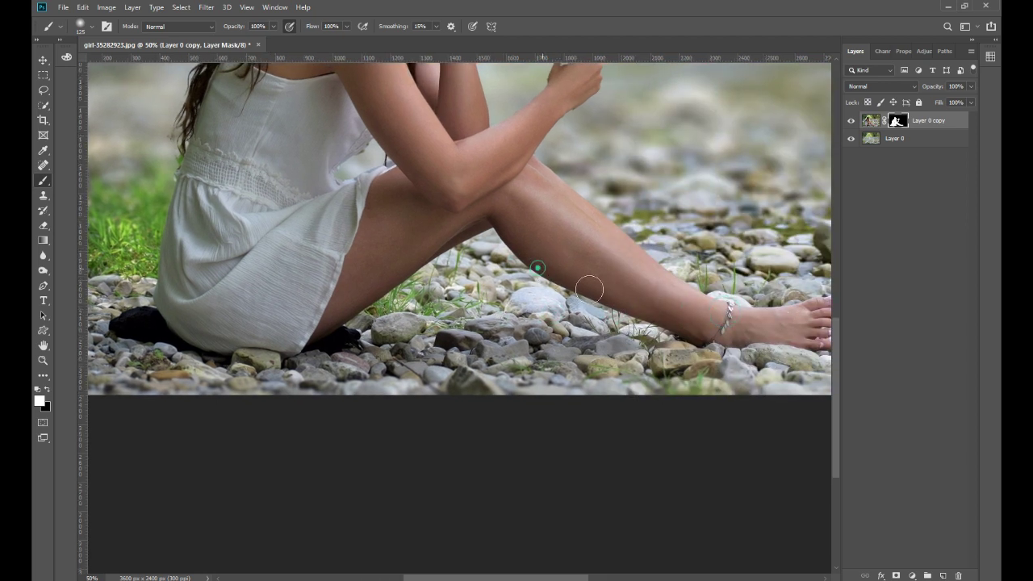
{"action": "scroll", "coordinate": [490, 297], "scroll_direction": "up", "scroll_amount": 4}
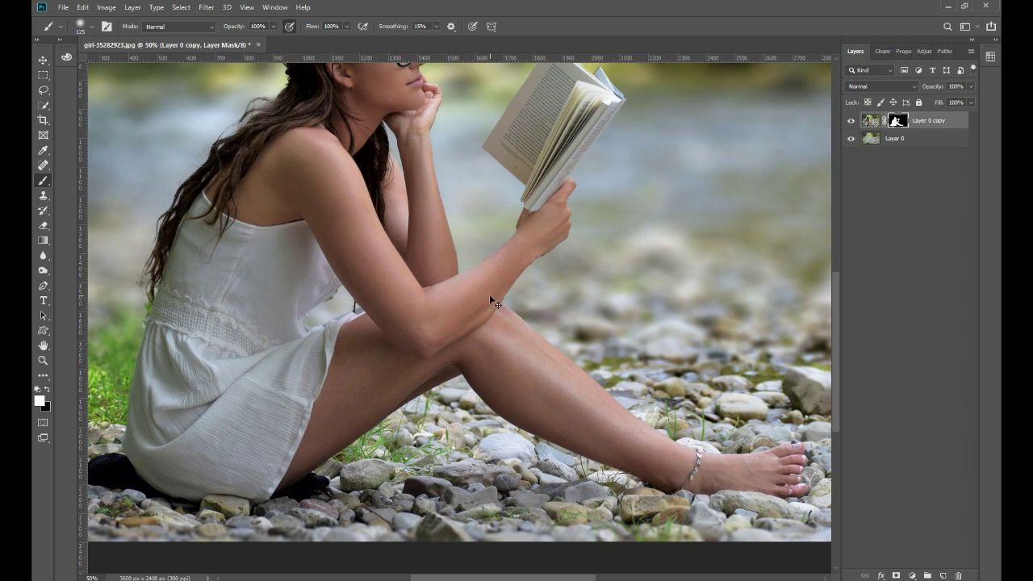
{"action": "scroll", "coordinate": [490, 297], "scroll_direction": "up", "scroll_amount": 2}
{"action": "scroll", "coordinate": [490, 297], "scroll_direction": "up", "scroll_amount": 2}
Step: Paint black with a 15 px brush at 300% to hide the fringe on the arm edge
{"action": "left_click_drag", "start_coordinate": [508, 340], "coordinate": [379, 369]}
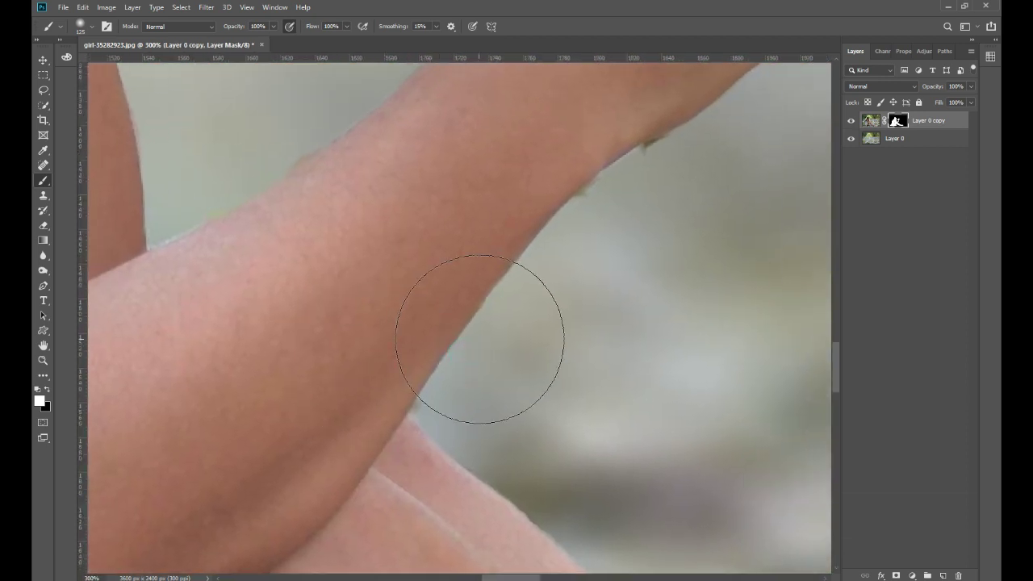
{"action": "key", "text": "bracketleft"}
{"action": "key", "text": "bracketleft"}
{"action": "key", "text": "bracketleft"}
{"action": "key", "text": "bracketleft"}
{"action": "key", "text": "bracketleft"}
{"action": "key", "text": "bracketleft"}
{"action": "key", "text": "bracketleft"}
{"action": "key", "text": "bracketleft"}
{"action": "key", "text": "bracketleft"}
{"action": "key", "text": "bracketleft"}
{"action": "key", "text": "bracketleft"}
{"action": "key", "text": "bracketleft"}
{"action": "key", "text": "x"}
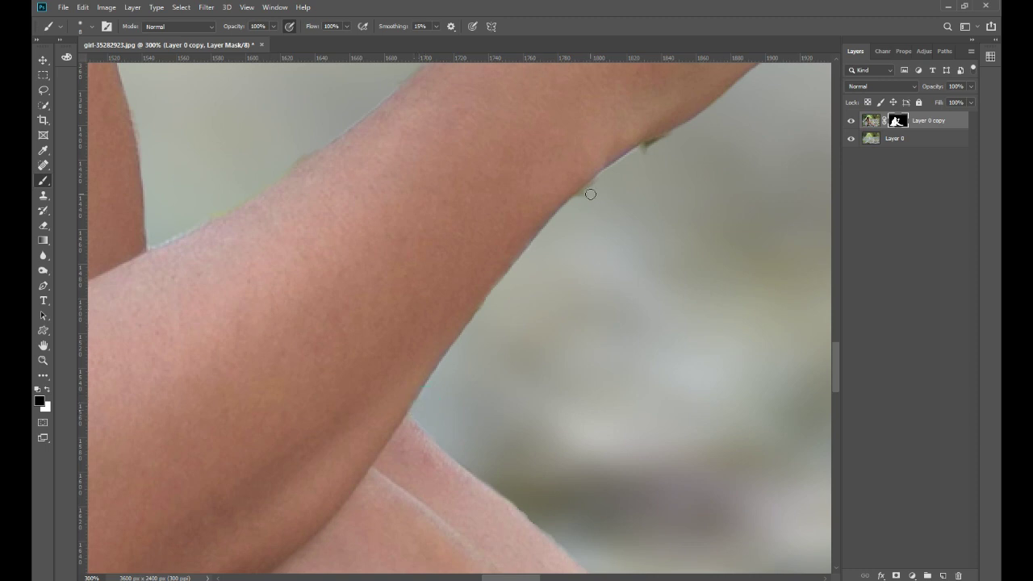
{"action": "scroll", "coordinate": [498, 303], "scroll_direction": "up", "scroll_amount": 5}
{"action": "scroll", "coordinate": [498, 303], "scroll_direction": "down", "scroll_amount": 3}
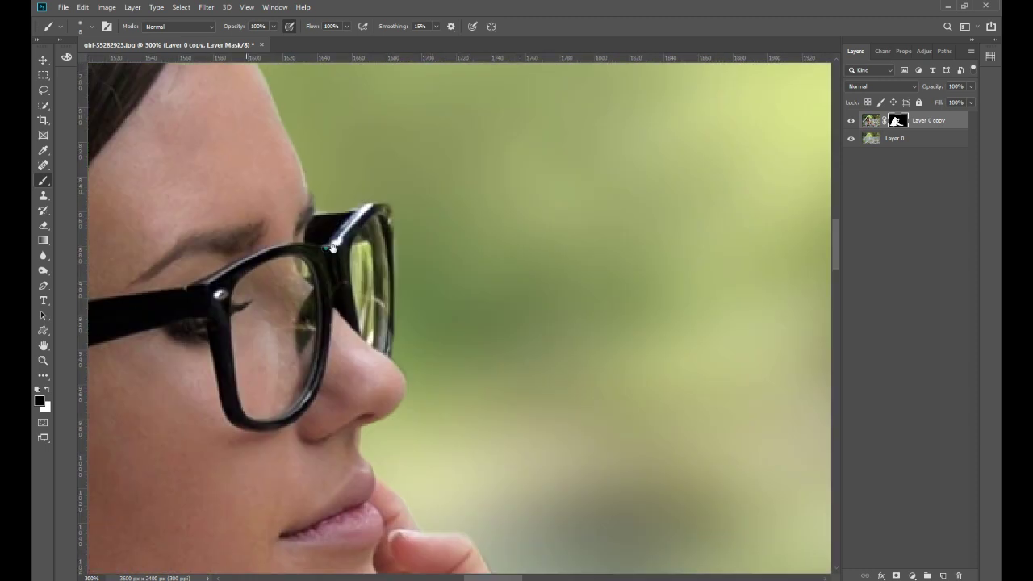
{"action": "key", "text": "x"}
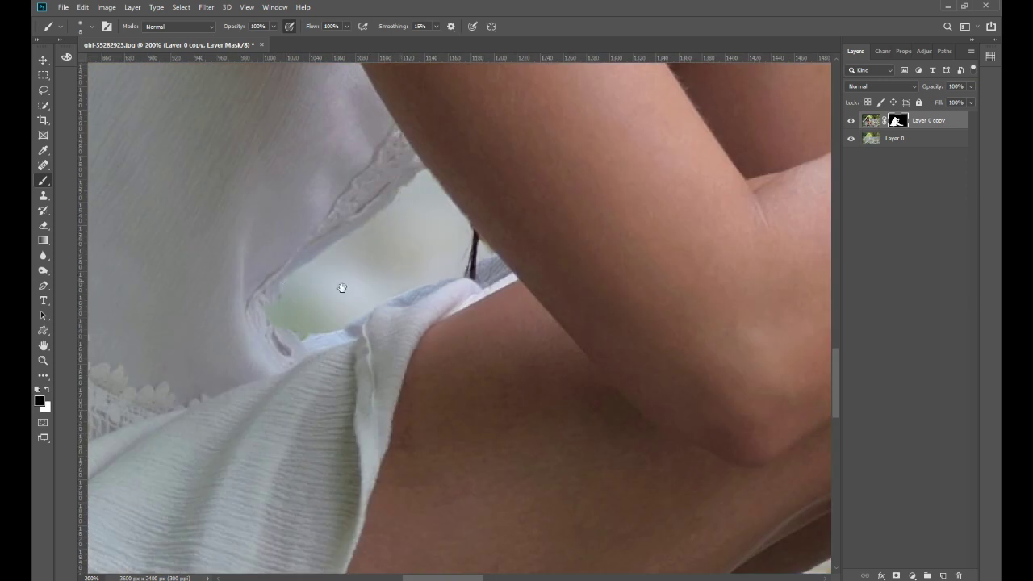
{"action": "key", "text": "ctrl+0"}
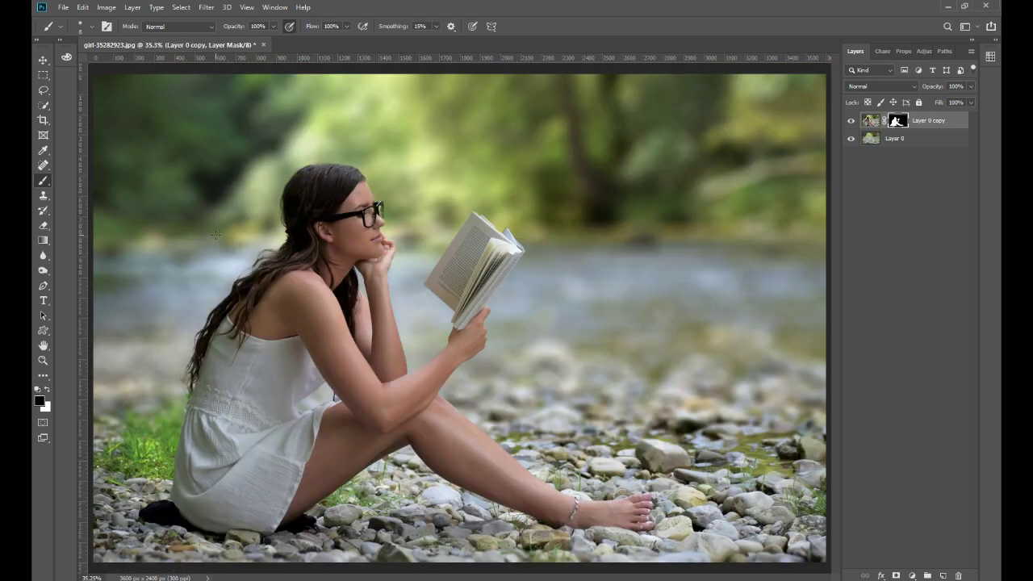
Step: Add a Color Balance layer with midtones Cyan-Red -10 and Yellow-Blue +13
{"action": "left_click", "coordinate": [43, 62]}
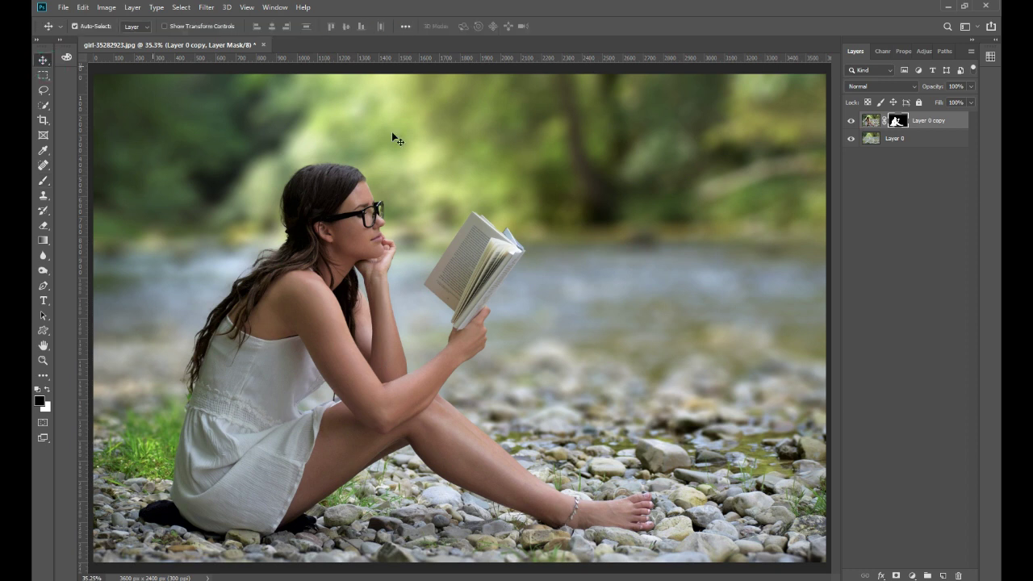
{"action": "left_click", "coordinate": [912, 575]}
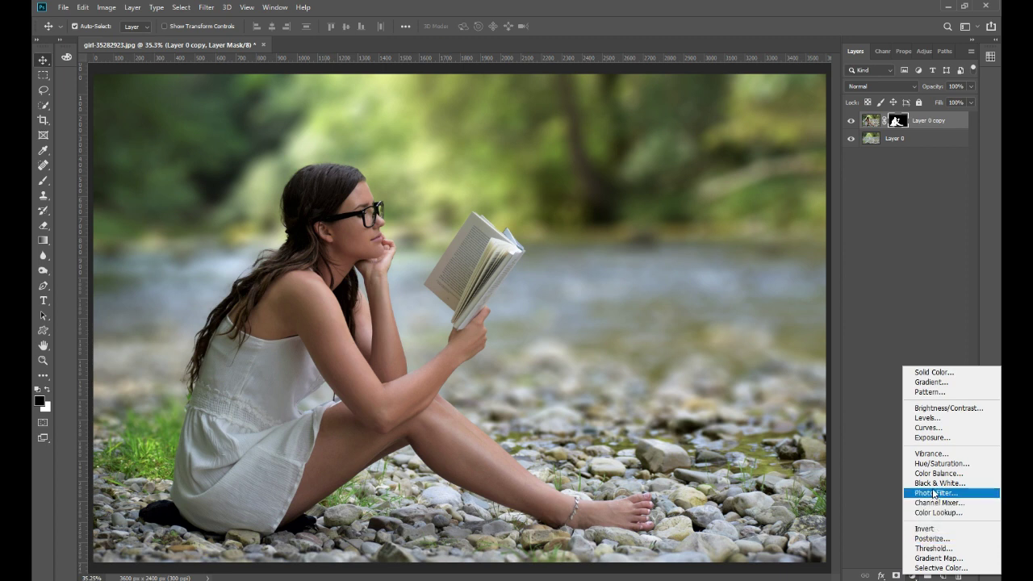
{"action": "left_click", "coordinate": [935, 474]}
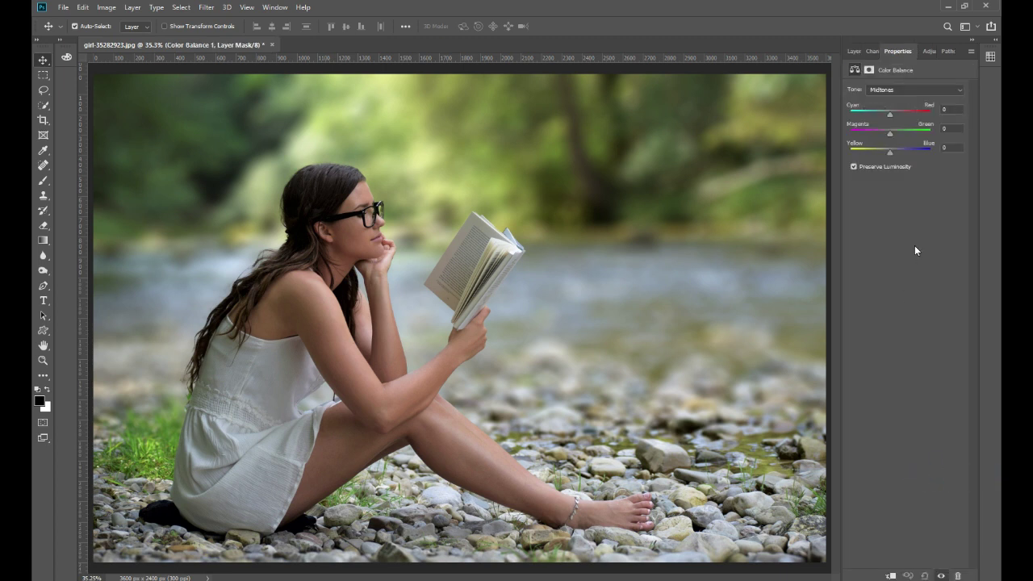
{"action": "left_click_drag", "start_coordinate": [887, 115], "coordinate": [885, 114]}
{"action": "left_click_drag", "start_coordinate": [891, 153], "coordinate": [895, 158]}
{"action": "left_click_drag", "start_coordinate": [894, 154], "coordinate": [896, 154]}
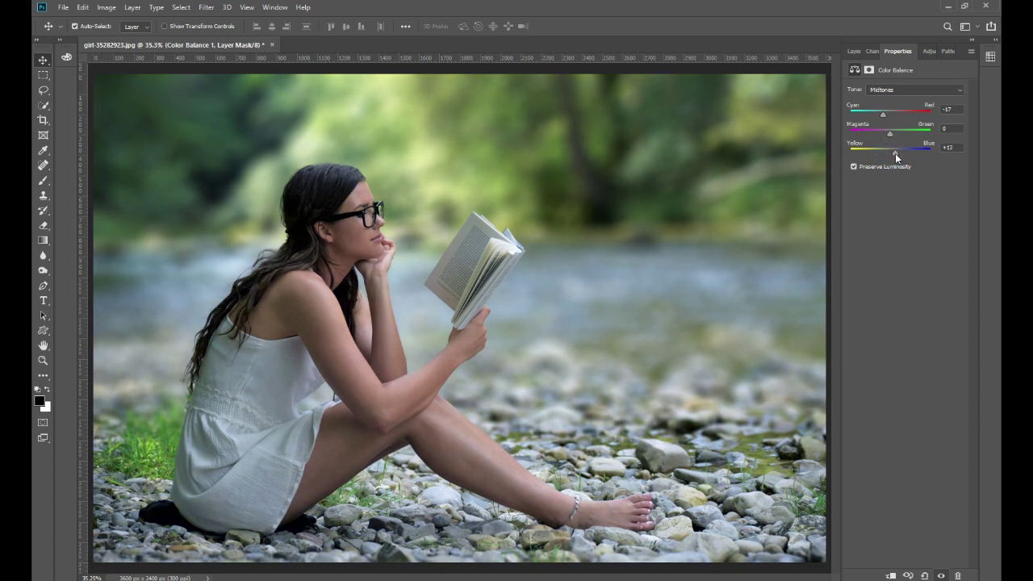
Step: Stamp all visible layers into a merged Layer 1 at the top of the stack
{"action": "left_click", "coordinate": [853, 51]}
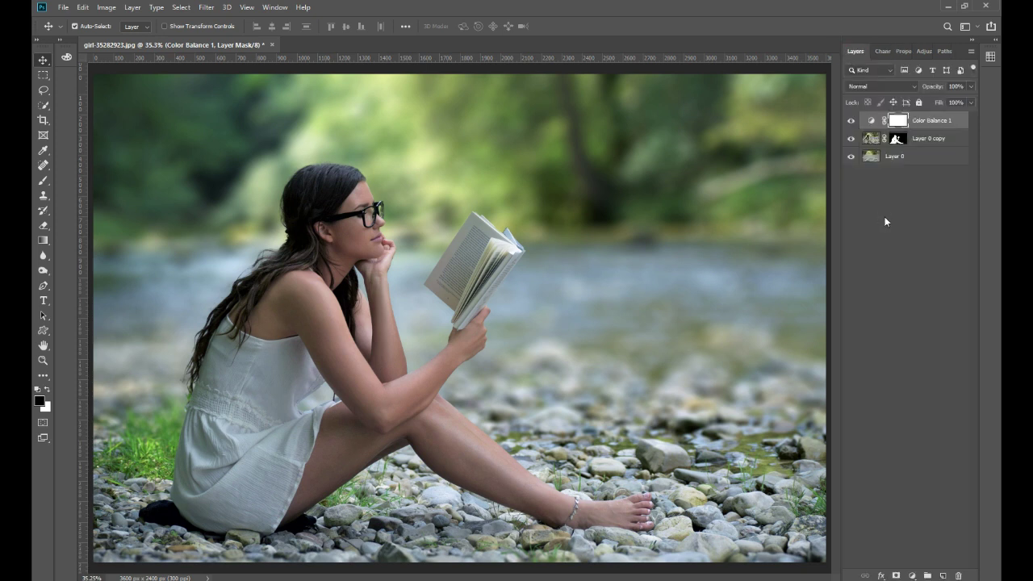
{"action": "left_click", "coordinate": [884, 215]}
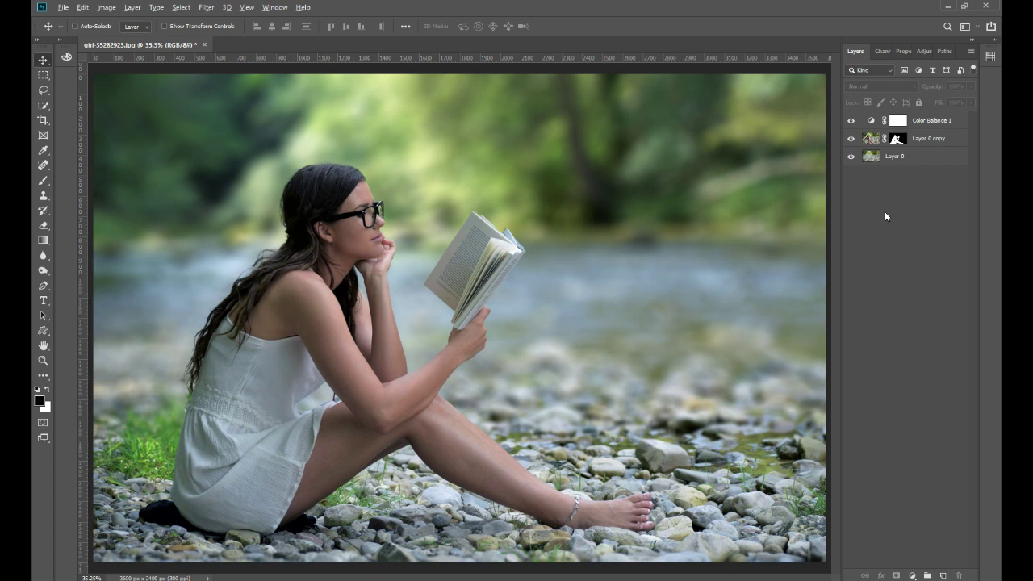
{"action": "key", "text": "ctrl+shift+alt+e"}
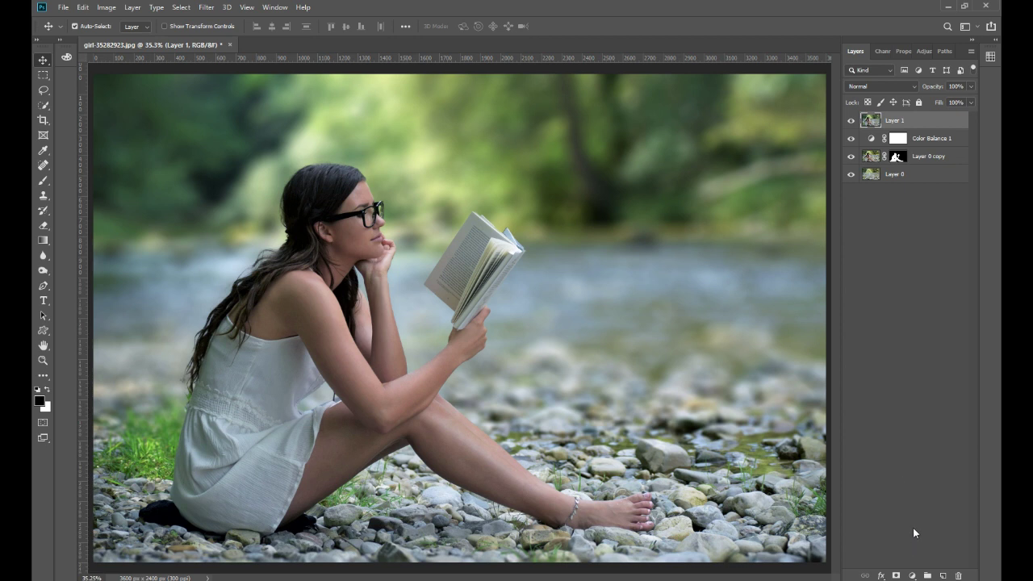
Step: Create a Soft Light layer named Noise filled with 50% gray
{"action": "left_click", "coordinate": [942, 574], "text": "alt"}
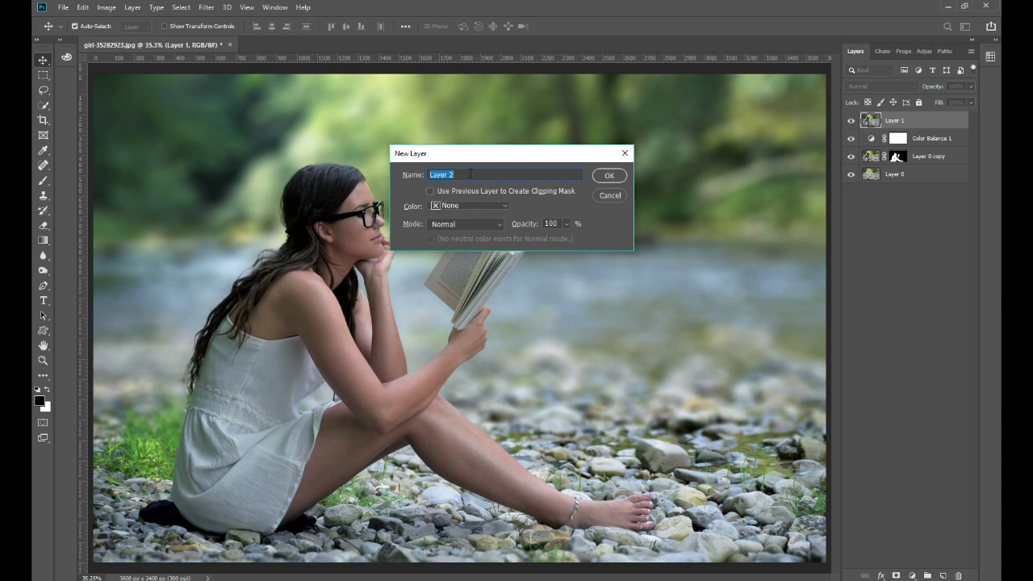
{"action": "type", "text": "No"}
{"action": "left_click", "coordinate": [483, 227]}
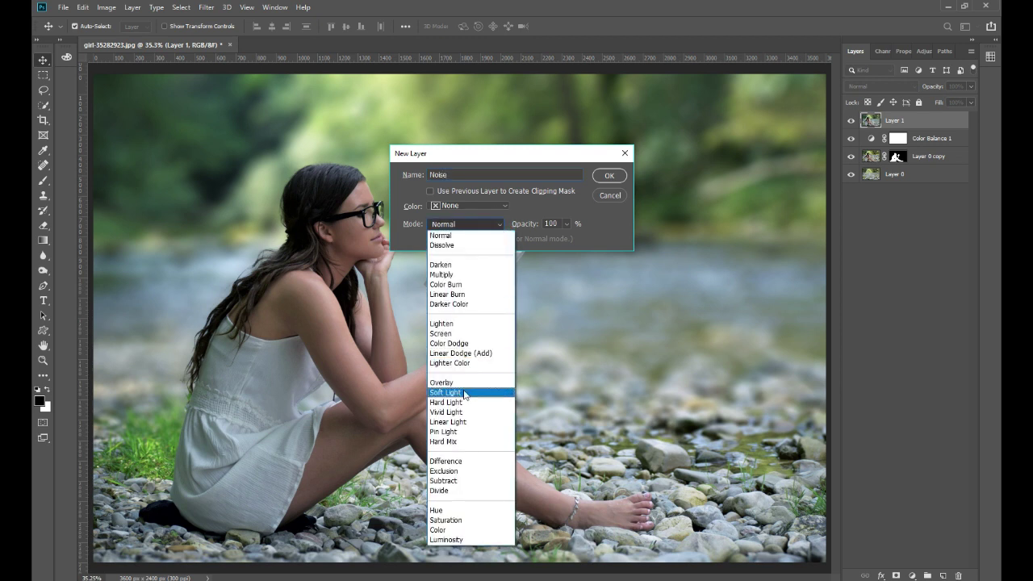
{"action": "left_click", "coordinate": [466, 393]}
{"action": "left_click", "coordinate": [431, 239]}
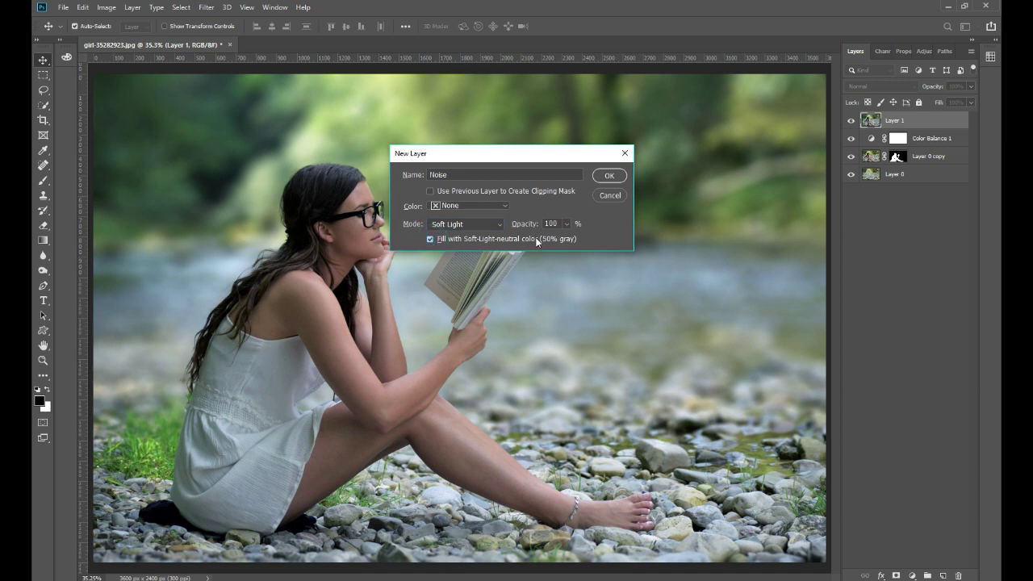
{"action": "left_click", "coordinate": [610, 175]}
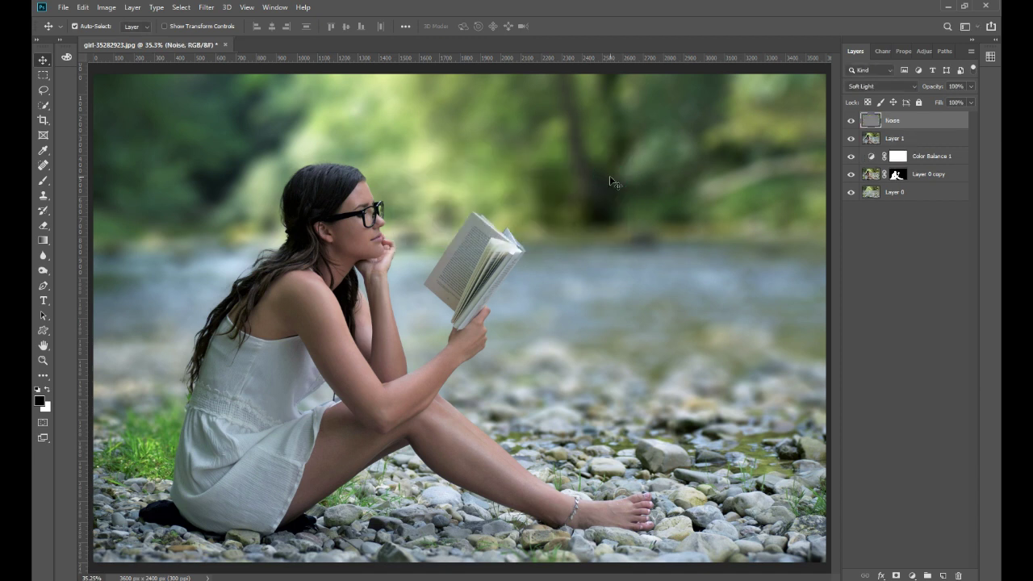
Step: Add Gaussian monochromatic noise at amount 12 to the Noise layer
{"action": "left_click", "coordinate": [205, 8]}
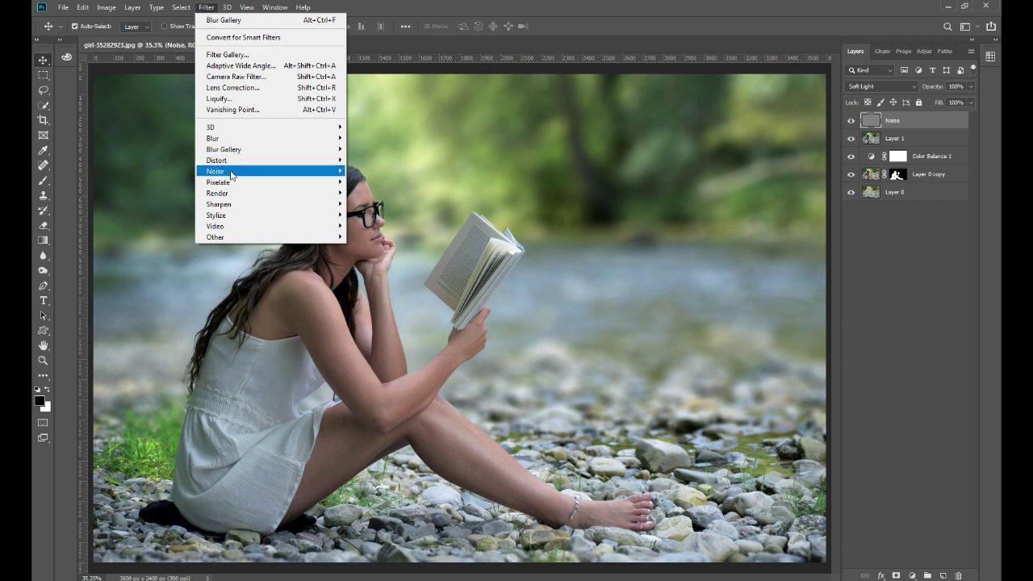
{"action": "mouse_move", "coordinate": [216, 171]}
{"action": "left_click", "coordinate": [363, 173]}
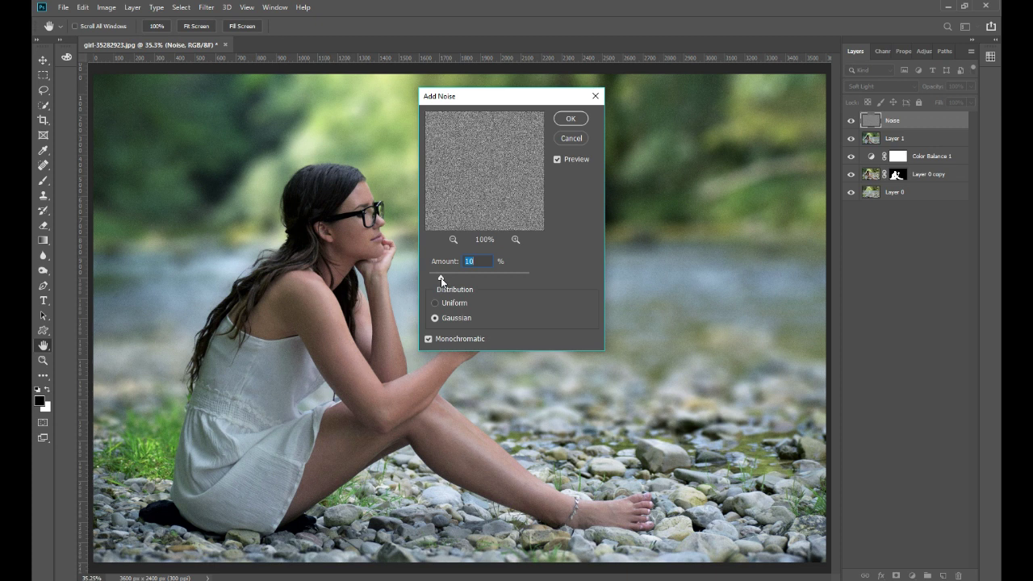
{"action": "left_click", "coordinate": [442, 318]}
{"action": "left_click", "coordinate": [447, 339]}
{"action": "double_click", "coordinate": [472, 261]}
{"action": "type", "text": "12"}
{"action": "left_click", "coordinate": [570, 119]}
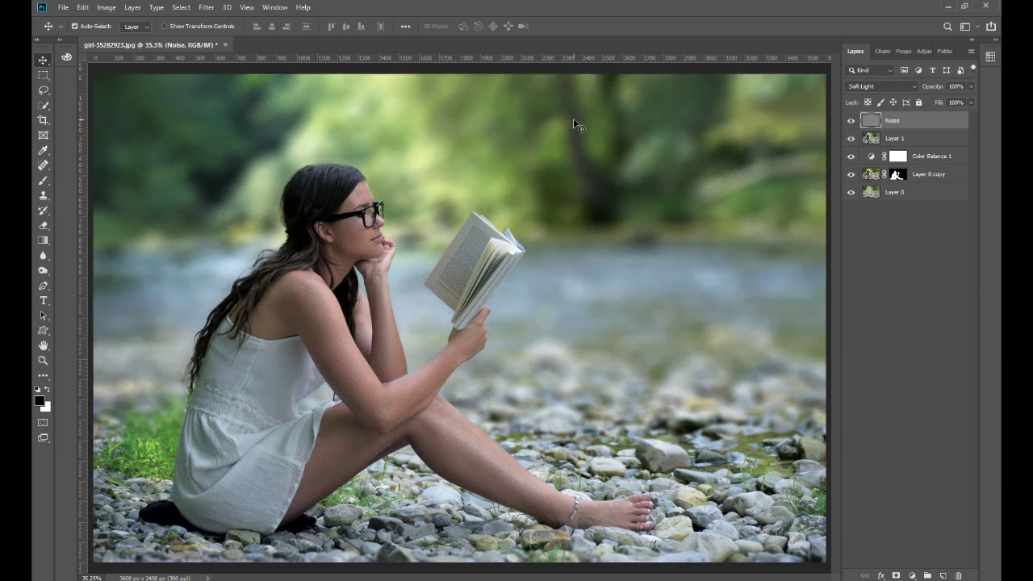
Step: Apply Add Noise again at amount 8, checking the preview before confirming
{"action": "left_click", "coordinate": [207, 8]}
{"action": "mouse_move", "coordinate": [215, 171]}
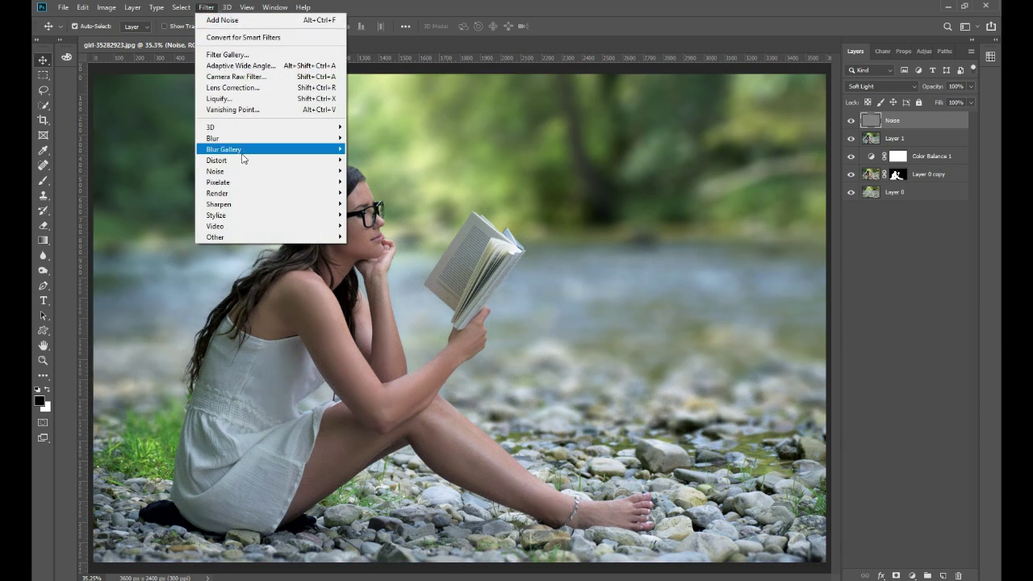
{"action": "left_click", "coordinate": [371, 172]}
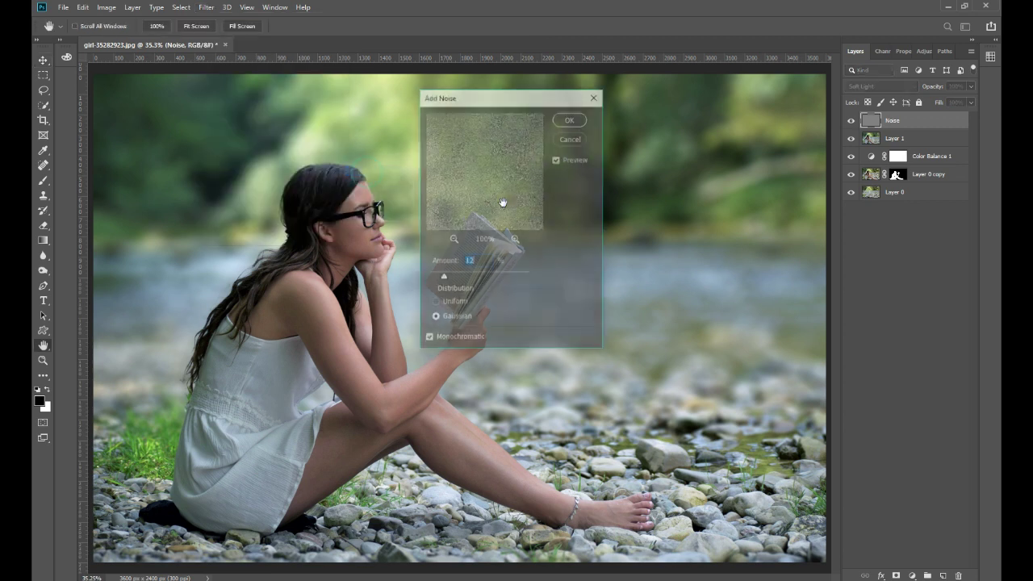
{"action": "type", "text": "8"}
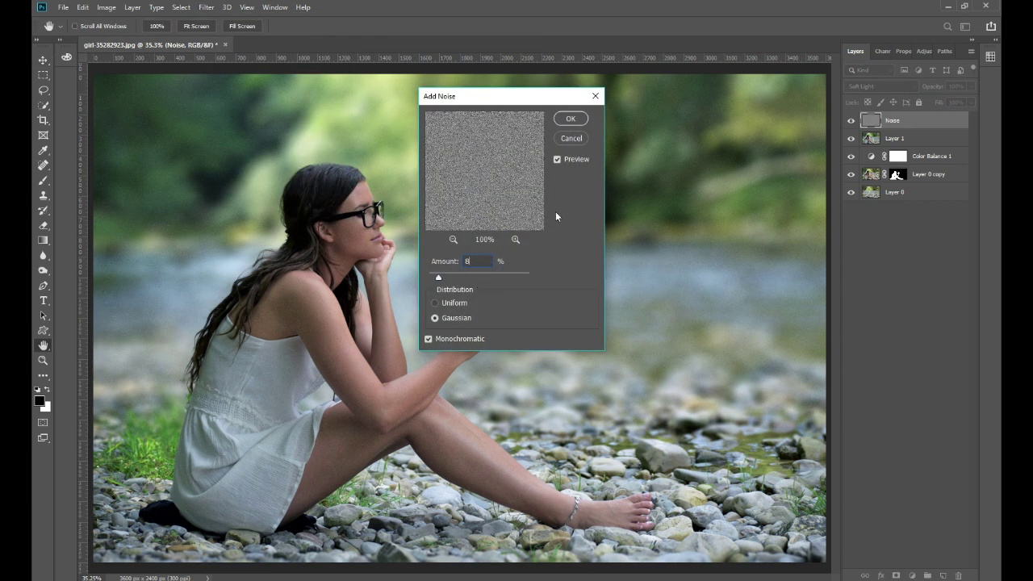
{"action": "left_click", "coordinate": [557, 159]}
{"action": "left_click", "coordinate": [570, 119]}
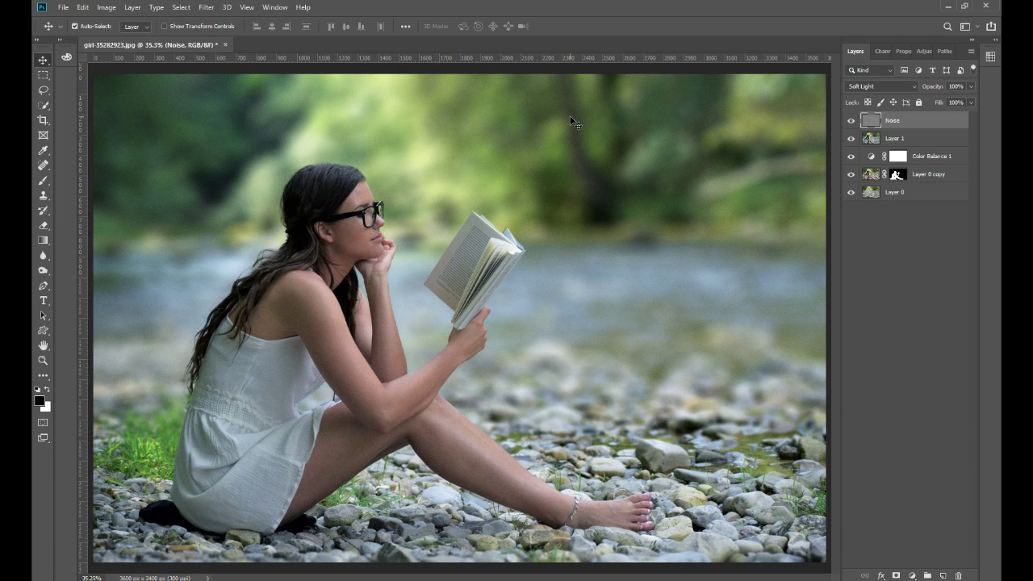
Step: Gaussian-blur the noise by 1.5 px, then stamp visible layers into Layer 2
{"action": "left_click", "coordinate": [207, 8]}
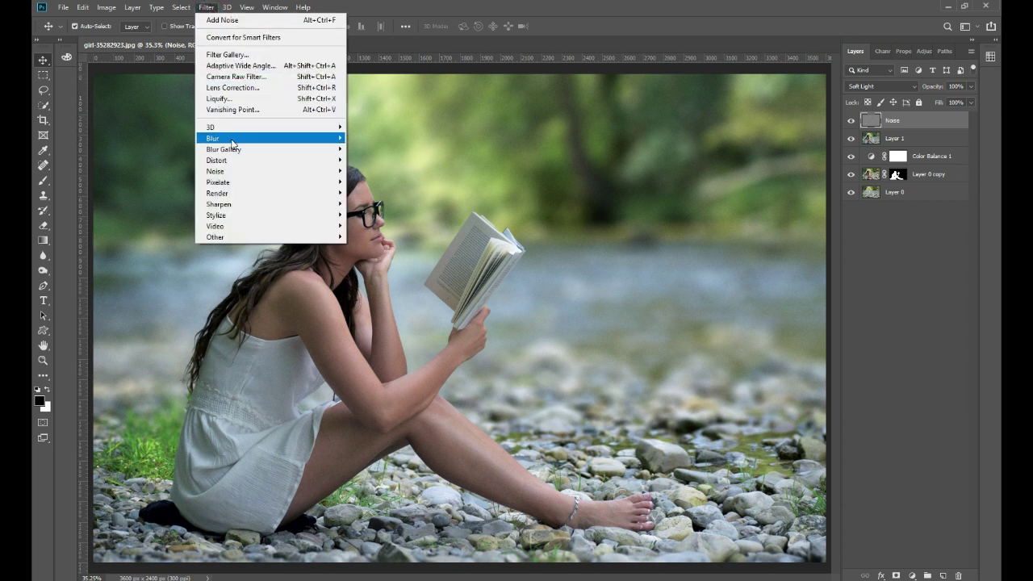
{"action": "left_click", "coordinate": [379, 182]}
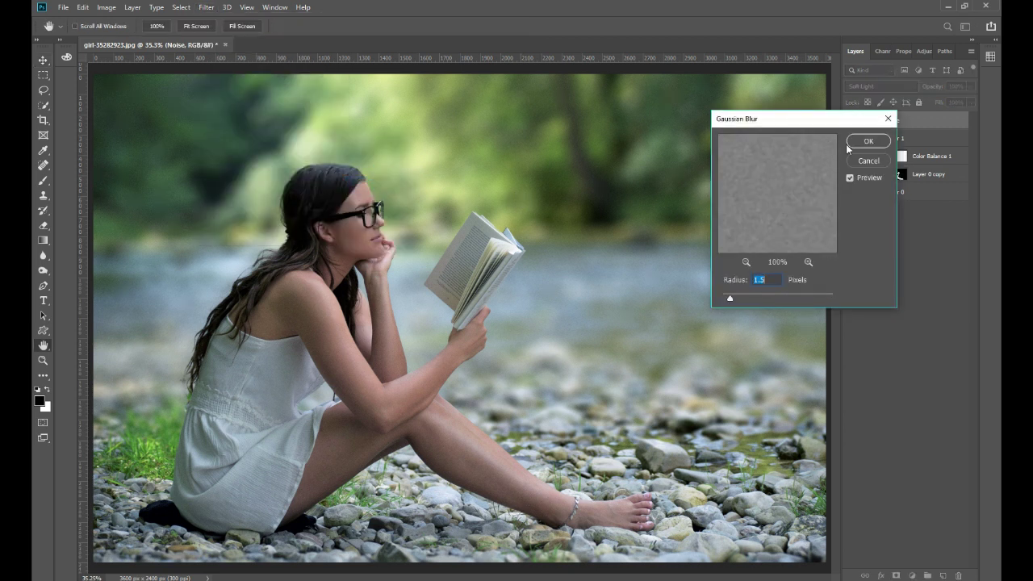
{"action": "left_click", "coordinate": [863, 146]}
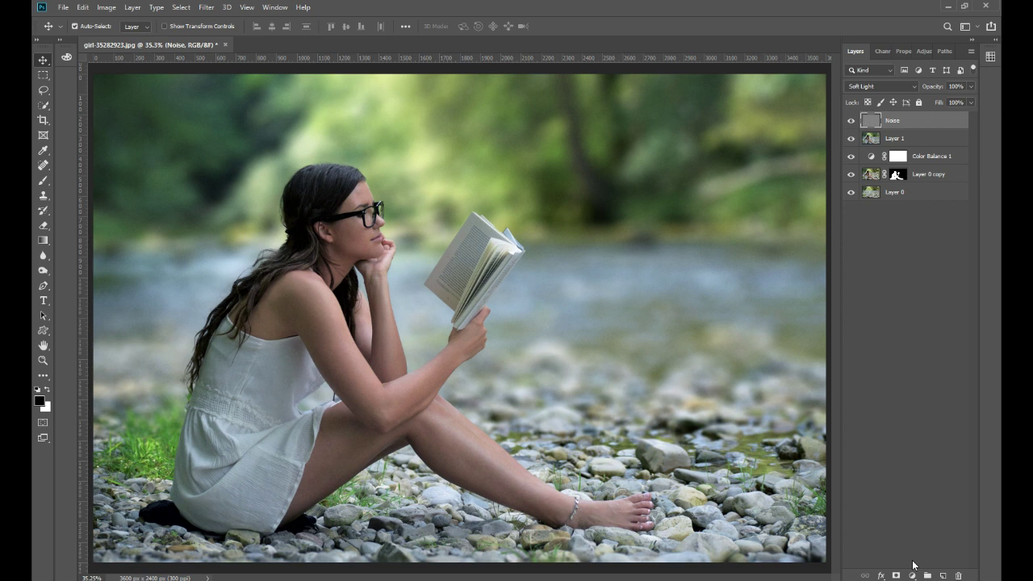
{"action": "key", "text": "ctrl"}
{"action": "key", "text": "ctrl+alt+shift+e"}
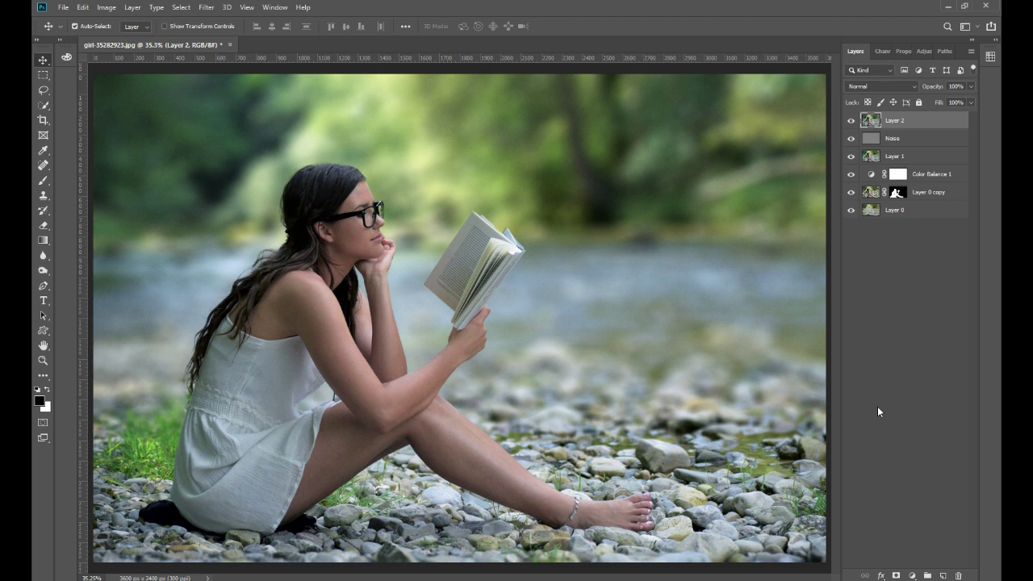
Step: Apply a Lens Correction custom vignette amount of -45 to Layer 2
{"action": "left_click", "coordinate": [206, 7]}
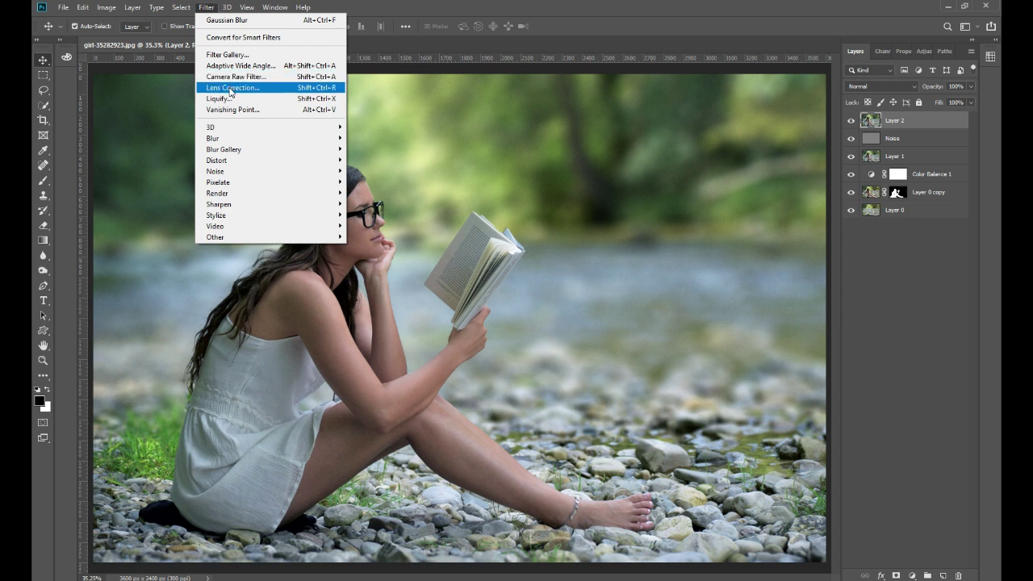
{"action": "left_click", "coordinate": [230, 88]}
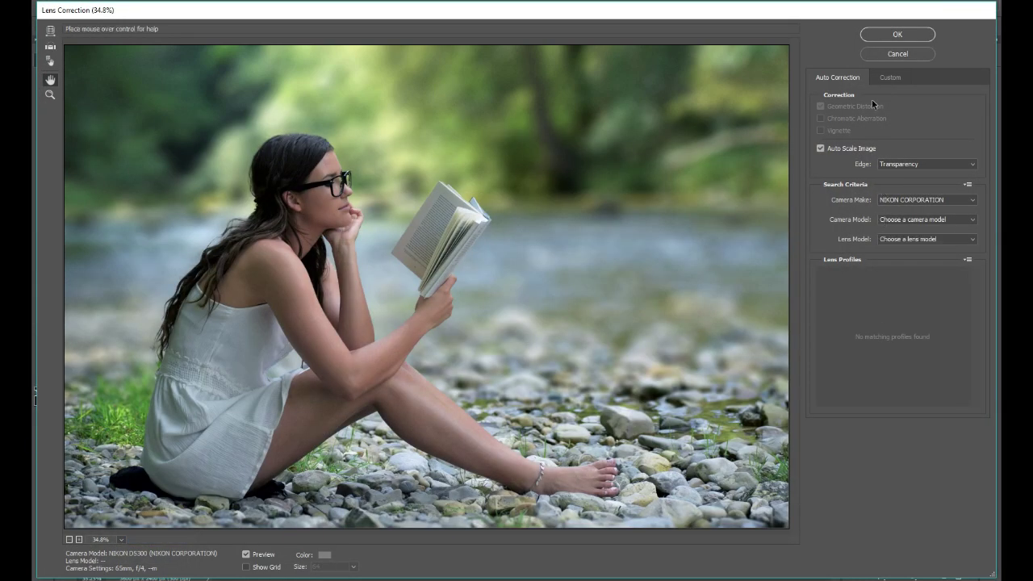
{"action": "left_click", "coordinate": [888, 78]}
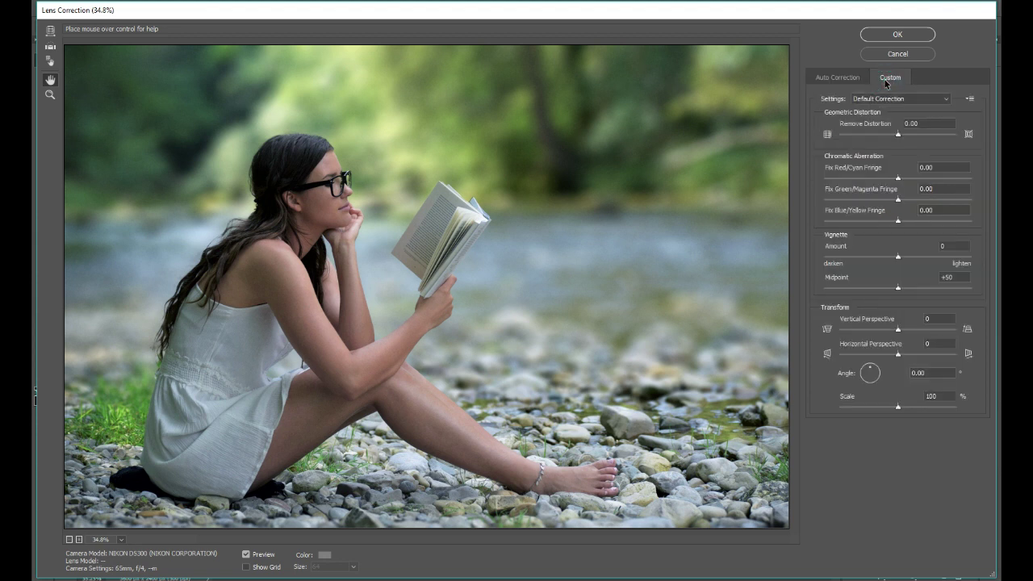
{"action": "left_click_drag", "start_coordinate": [899, 258], "coordinate": [866, 259]}
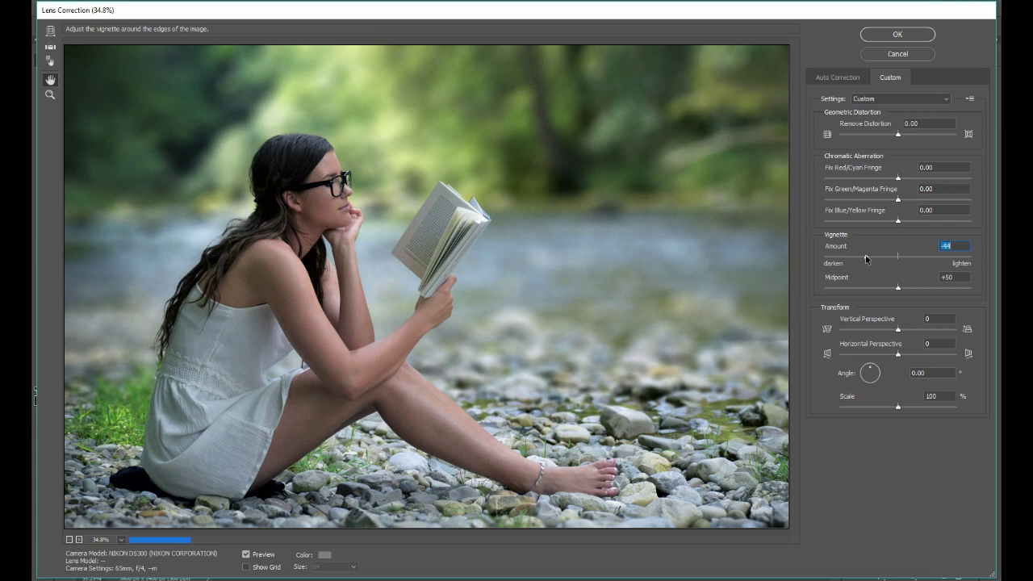
{"action": "left_click_drag", "start_coordinate": [866, 258], "coordinate": [866, 258]}
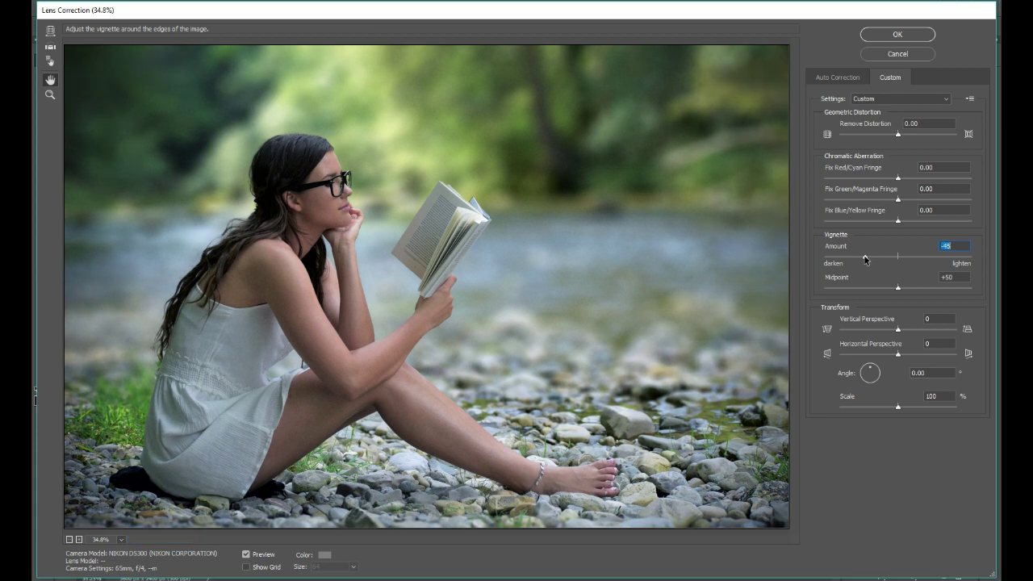
{"action": "left_click", "coordinate": [888, 34]}
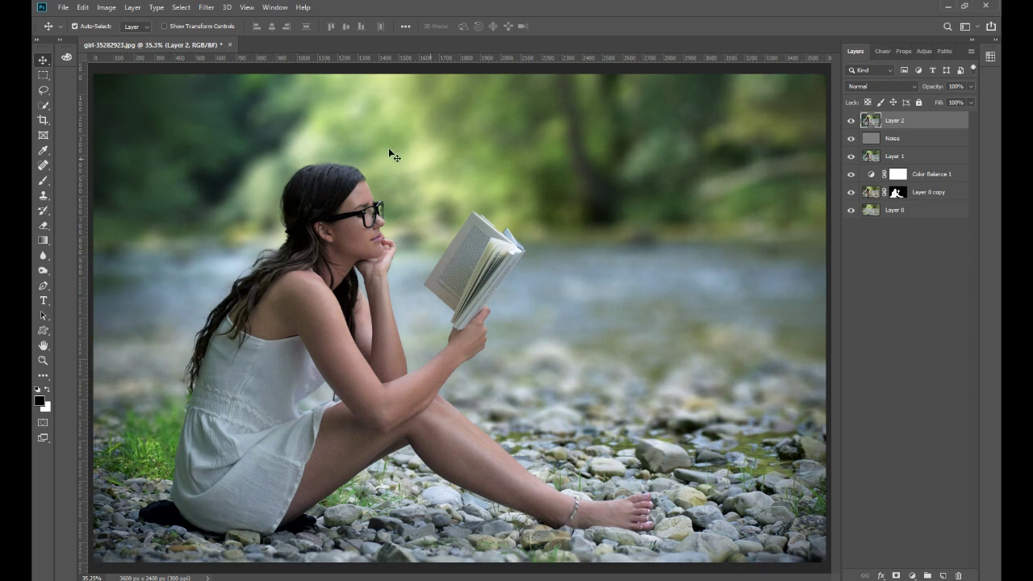
Step: In Camera Raw, reset Exposure, set Highlights -6, lower Shadows, and lift Blacks to +29
{"action": "left_click", "coordinate": [212, 9]}
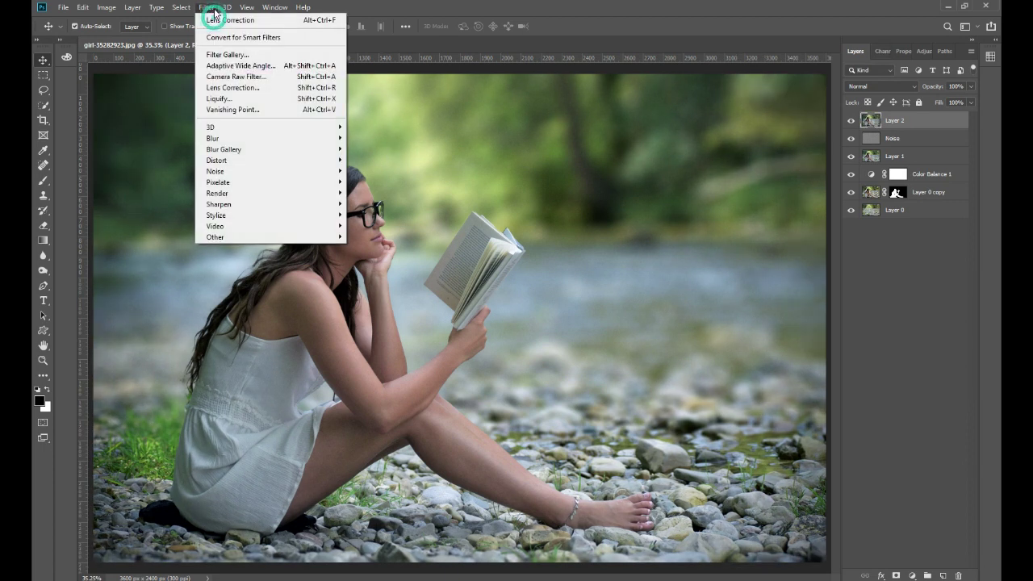
{"action": "left_click", "coordinate": [234, 77]}
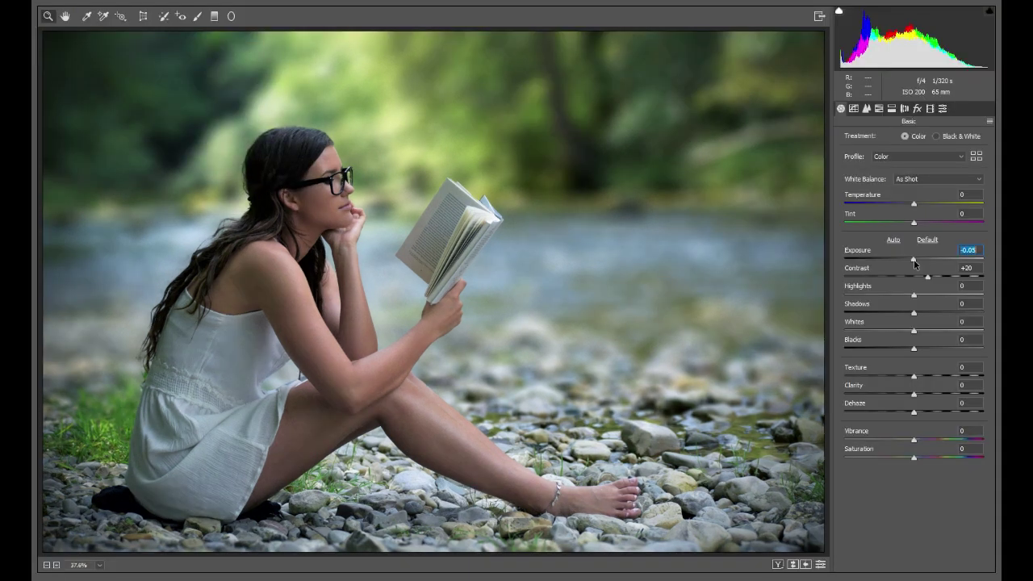
{"action": "double_click", "coordinate": [915, 260]}
{"action": "left_click", "coordinate": [916, 298]}
{"action": "left_click_drag", "start_coordinate": [916, 298], "coordinate": [909, 298]}
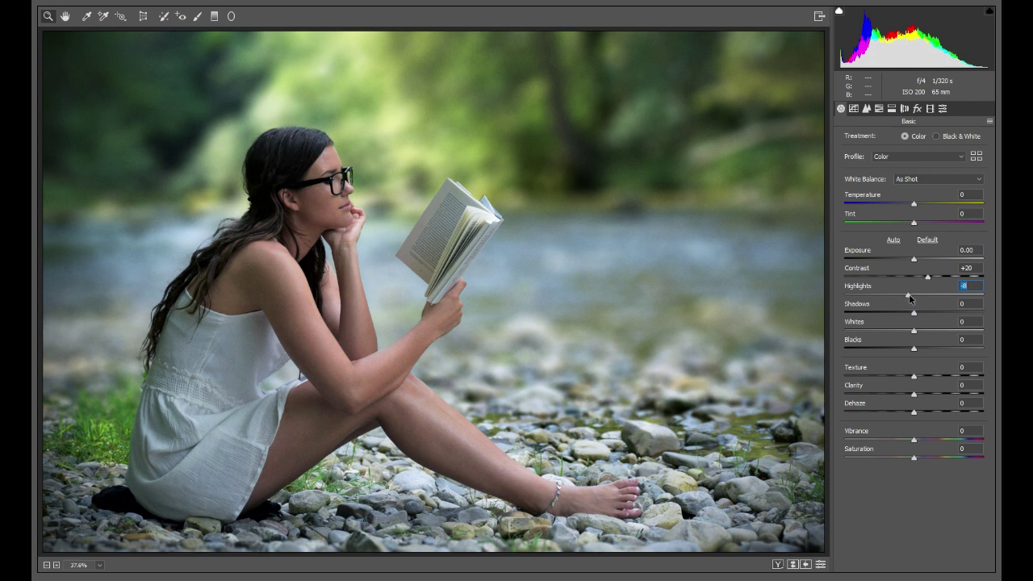
{"action": "mouse_move", "coordinate": [914, 313]}
{"action": "left_mouse_down"}
{"action": "mouse_move", "coordinate": [900, 315]}
{"action": "mouse_move", "coordinate": [923, 338]}
{"action": "left_mouse_up"}
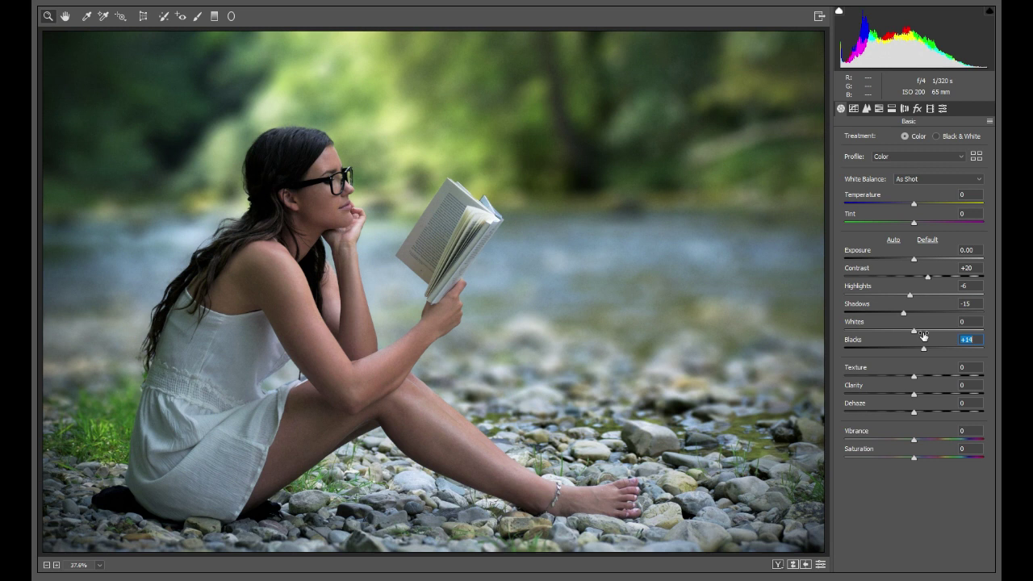
{"action": "mouse_move", "coordinate": [923, 336]}
{"action": "left_mouse_down"}
{"action": "mouse_move", "coordinate": [934, 337]}
{"action": "mouse_move", "coordinate": [922, 335]}
{"action": "left_mouse_up"}
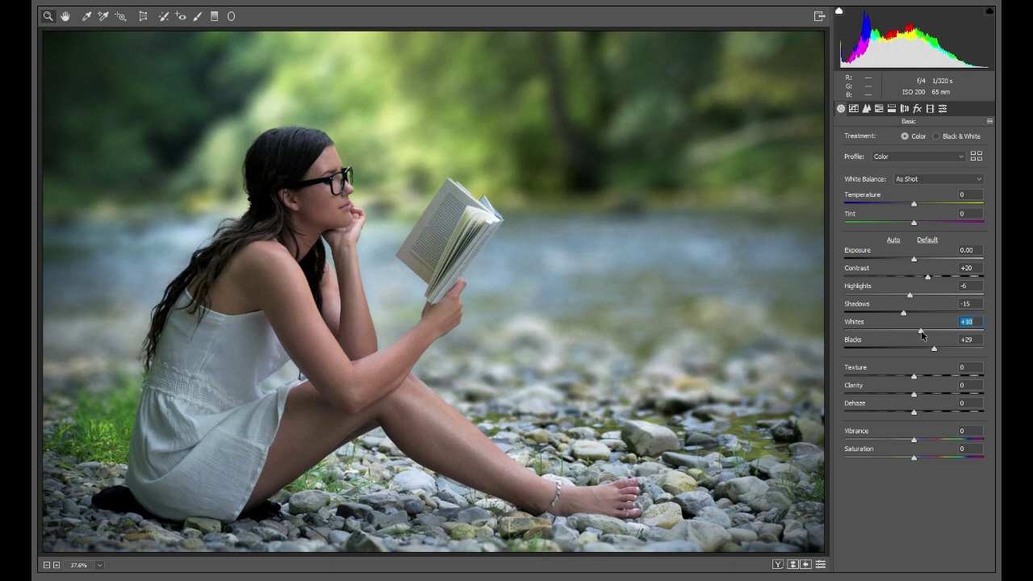
Step: Add Texture +8, Clarity +15, Dehaze +16, Vibrance +8 and Saturation near -5
{"action": "mouse_move", "coordinate": [914, 376]}
{"action": "left_mouse_down"}
{"action": "mouse_move", "coordinate": [937, 379]}
{"action": "mouse_move", "coordinate": [919, 379]}
{"action": "left_mouse_up"}
{"action": "left_click", "coordinate": [914, 395]}
{"action": "left_click_drag", "start_coordinate": [914, 396], "coordinate": [925, 396]}
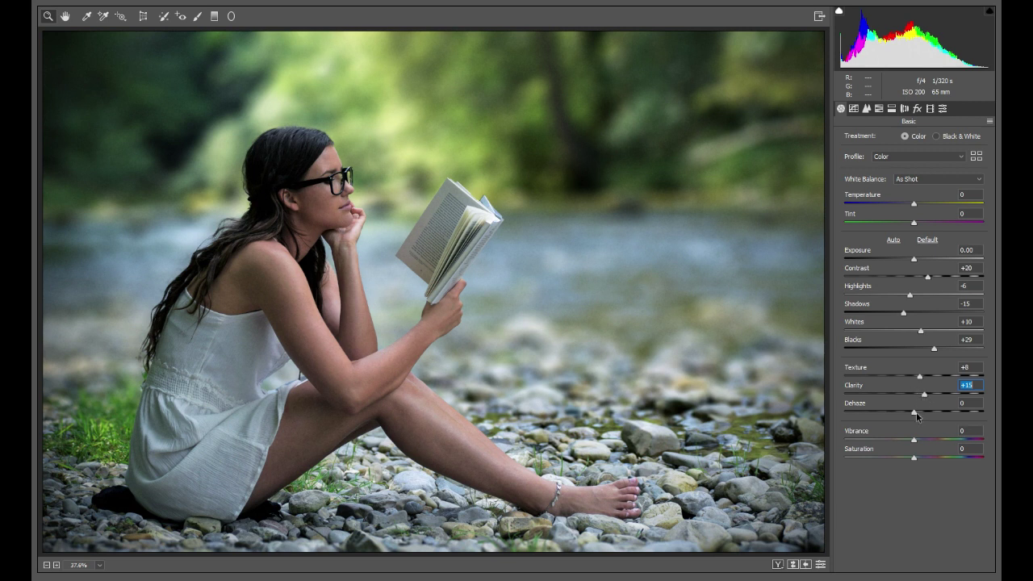
{"action": "left_click", "coordinate": [915, 413]}
{"action": "left_click_drag", "start_coordinate": [916, 413], "coordinate": [926, 418]}
{"action": "left_click_drag", "start_coordinate": [914, 440], "coordinate": [924, 443]}
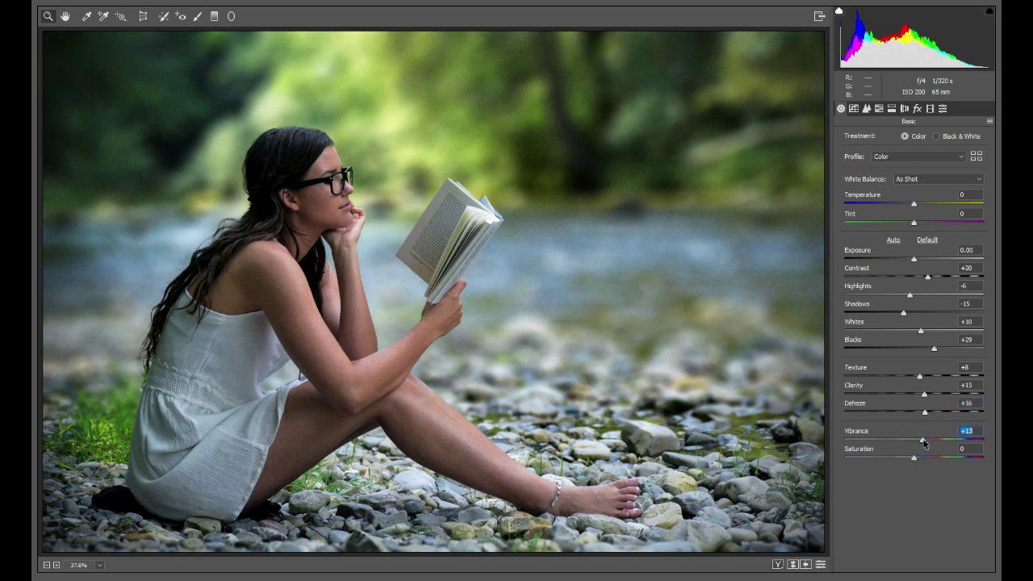
{"action": "left_click_drag", "start_coordinate": [924, 444], "coordinate": [906, 458]}
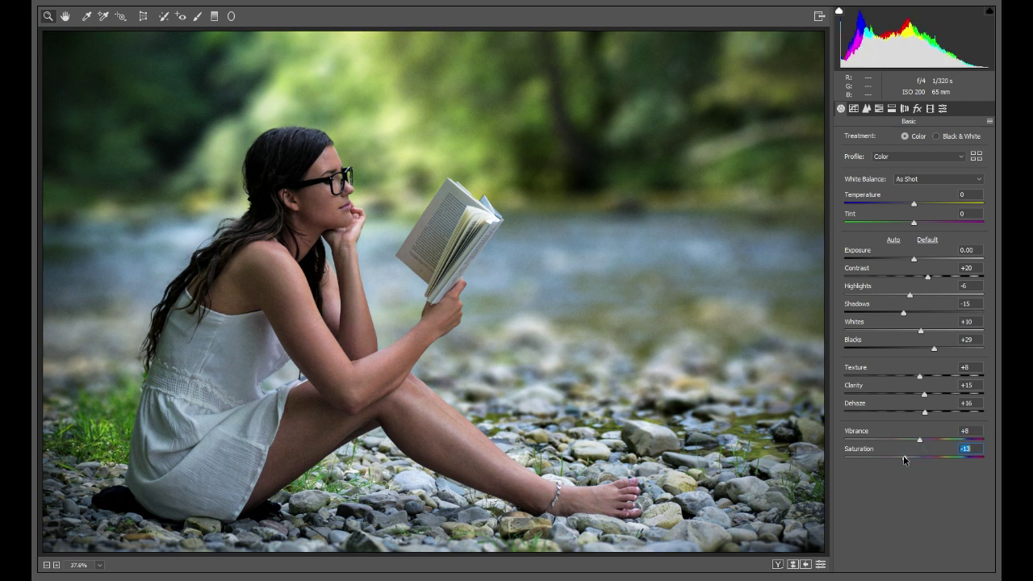
{"action": "left_click_drag", "start_coordinate": [909, 459], "coordinate": [911, 459]}
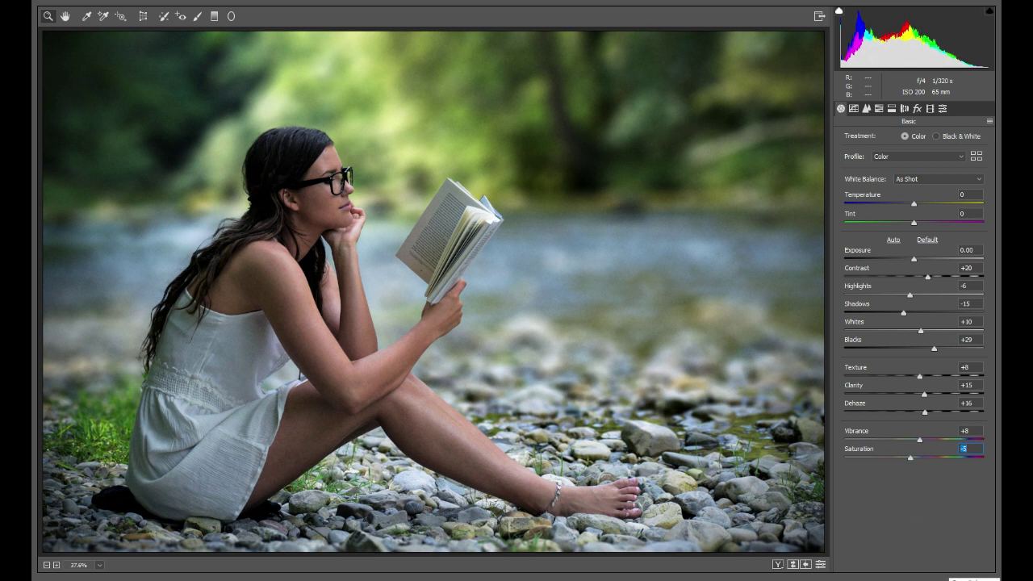
{"action": "key", "text": "Return"}
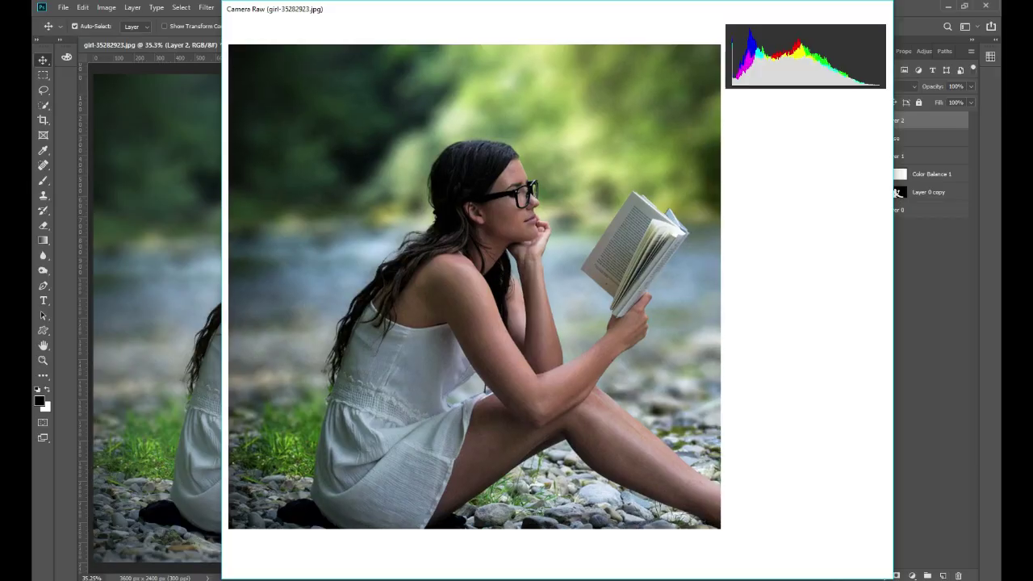